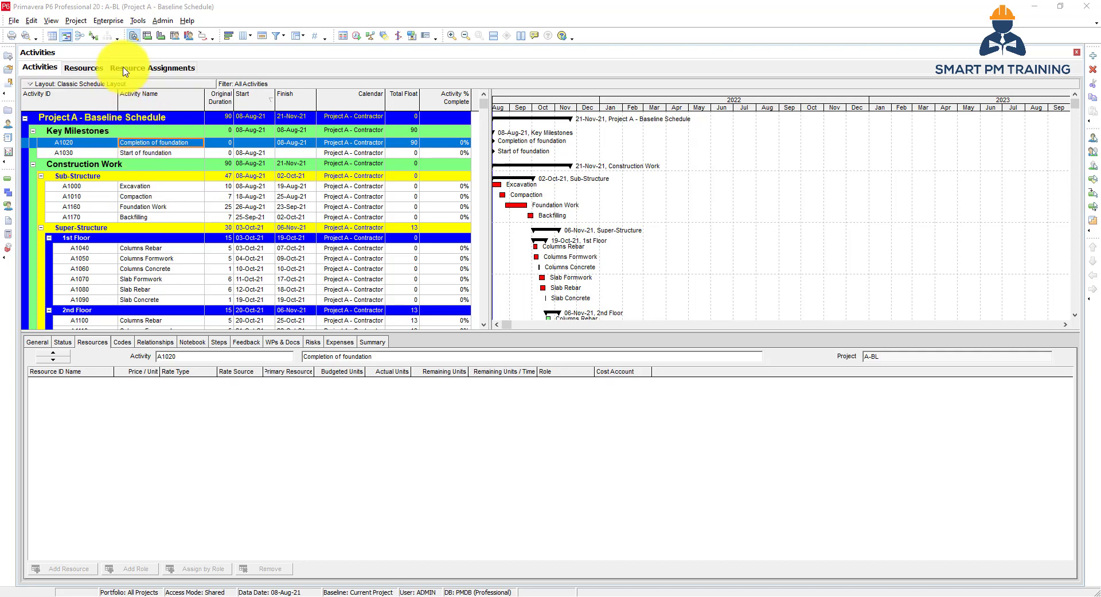
Display the resource usage spreadsheet below the activities and filter its resource list to the current project's resources
left_click(175, 36)
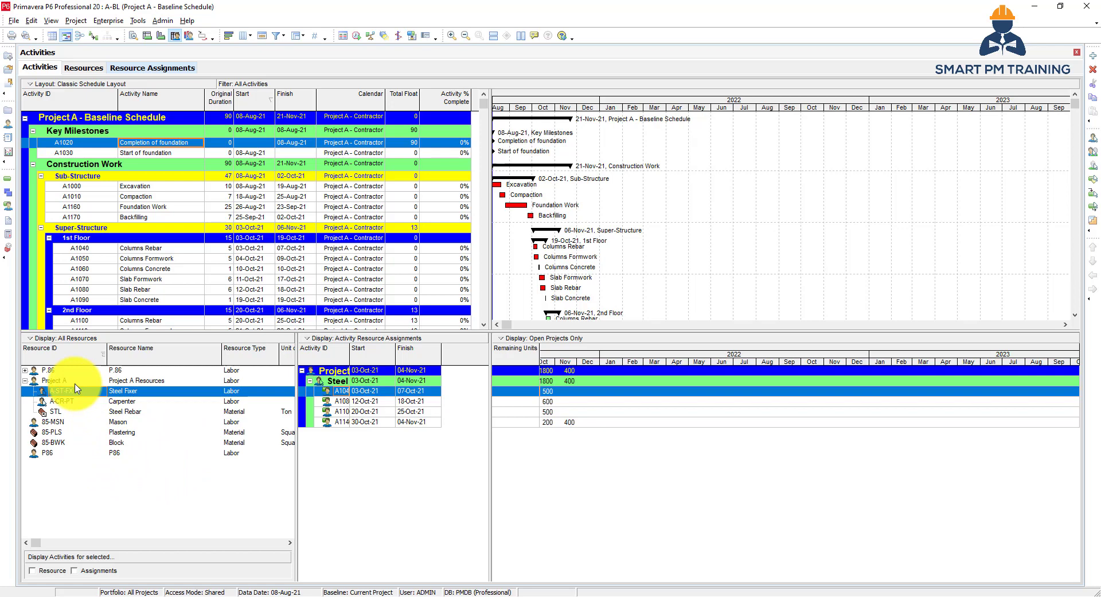
left_click(70, 338)
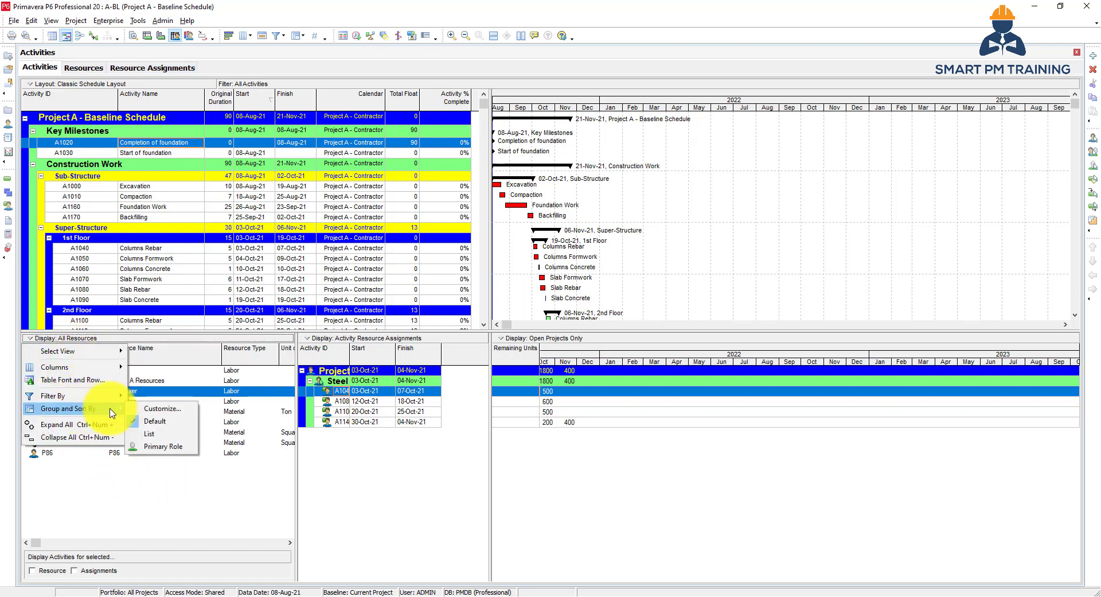
mouse_move(115, 402)
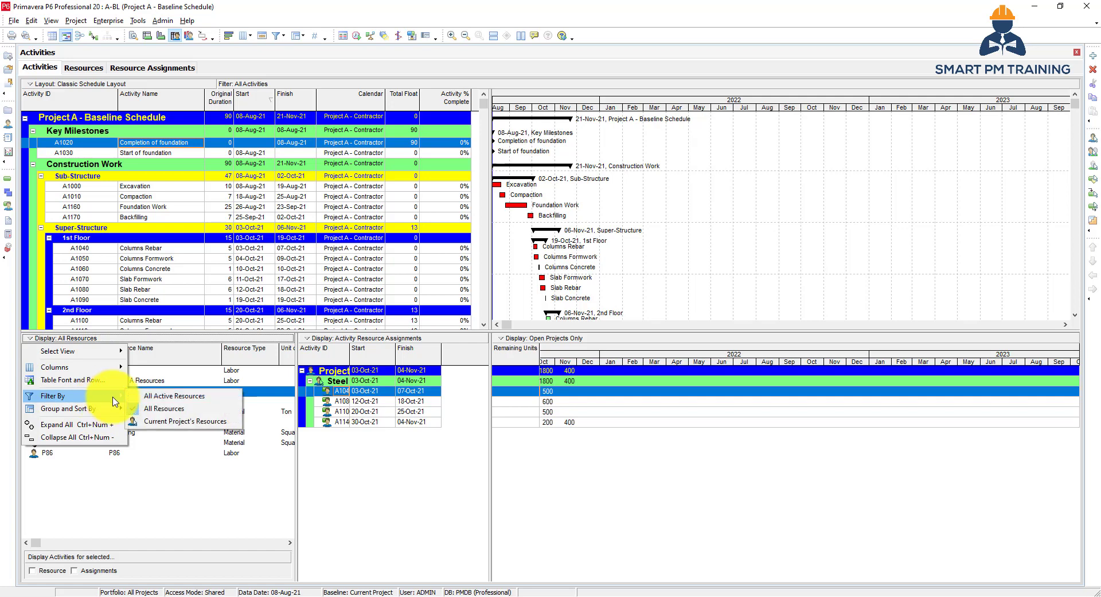
left_click(158, 420)
Widen the Activity ID column of the activity resource assignments table and show the Steel Fixer and Carpenter assignments
left_click(138, 373)
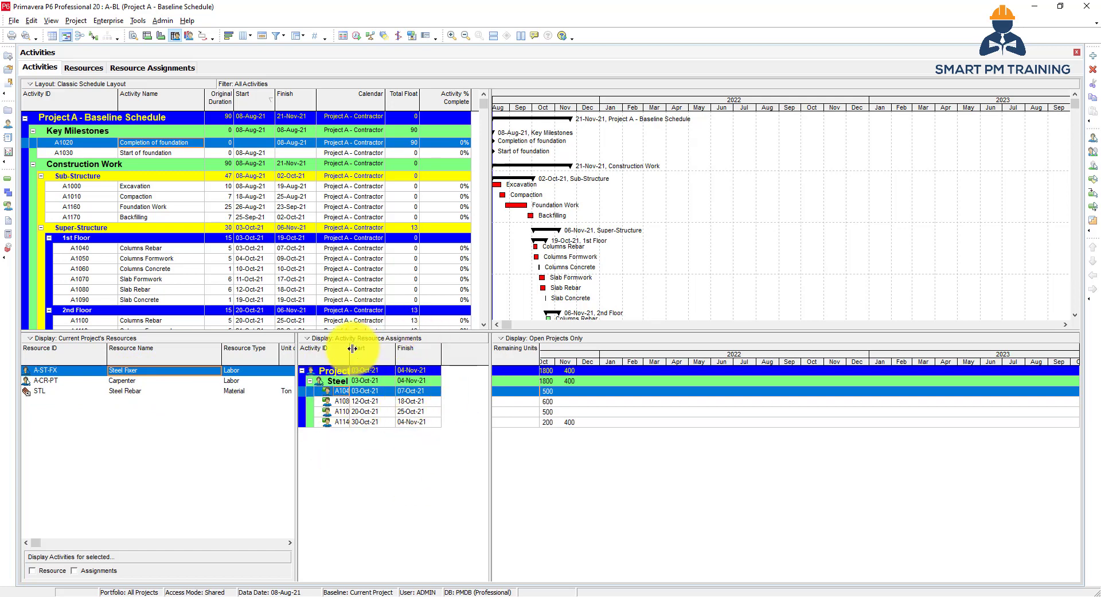
left_click_drag(351, 349, 382, 357)
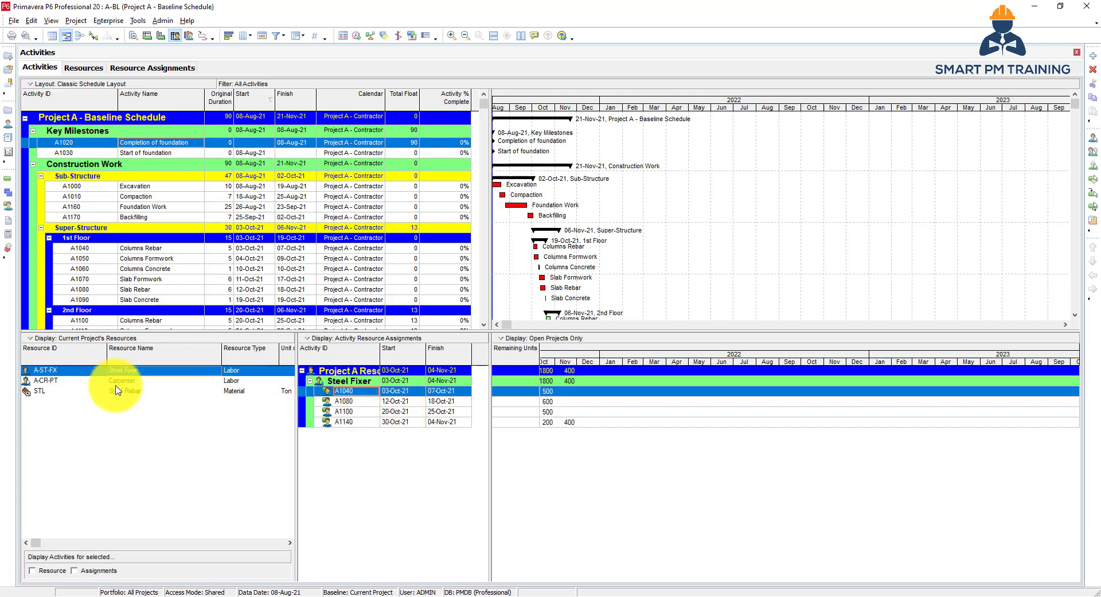
left_click(143, 381)
Add the Activity Name column to the activity resource assignments table, finding it among the available options by "name"
right_click(365, 412)
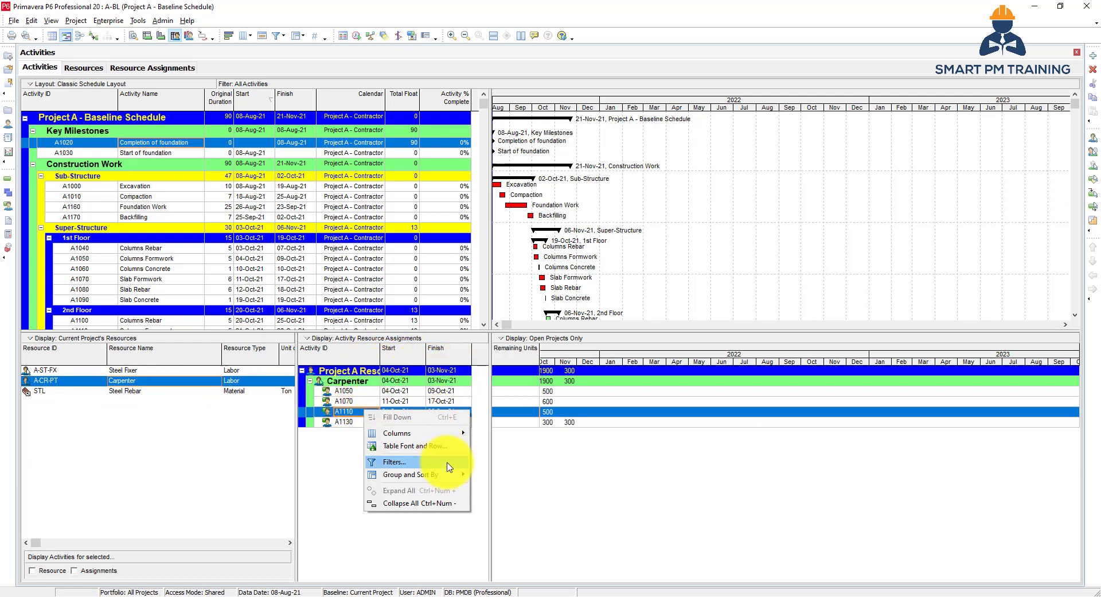
mouse_move(460, 436)
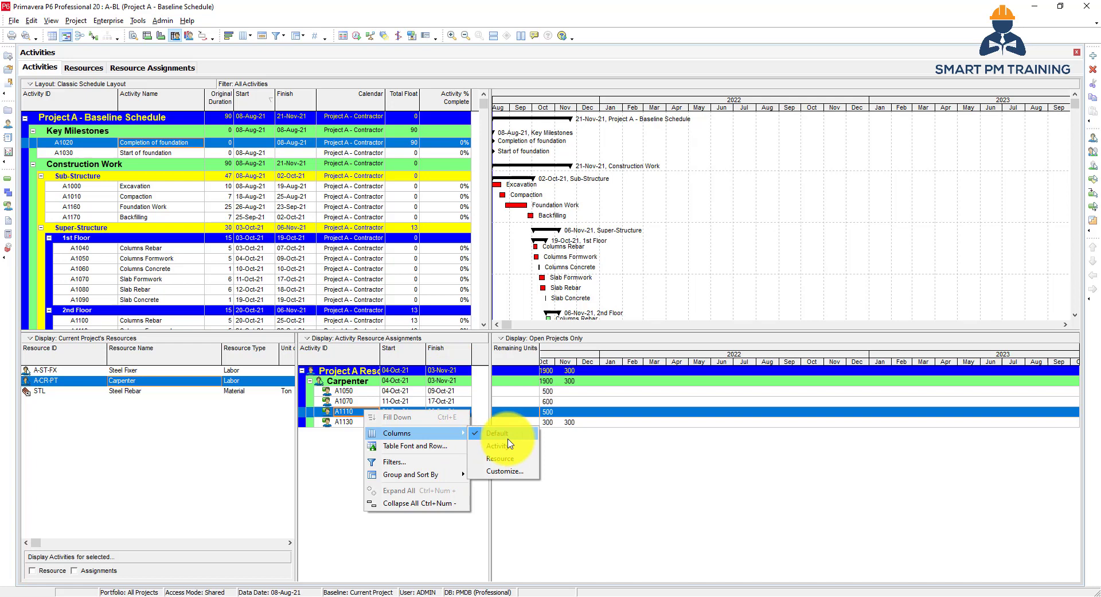
left_click(509, 472)
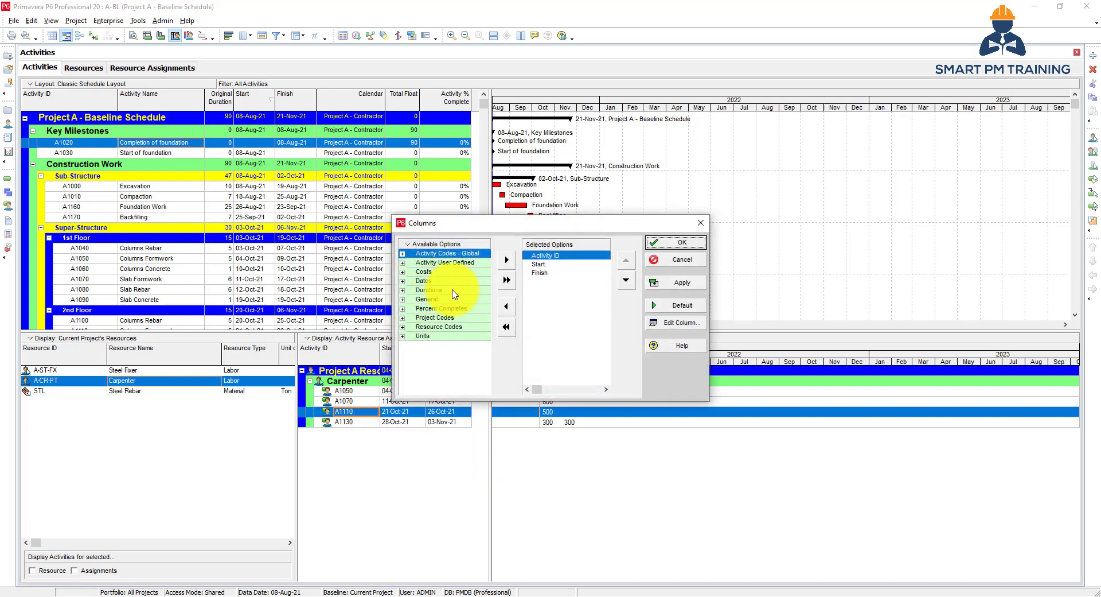
right_click(438, 247)
left_click(444, 258)
type("na")
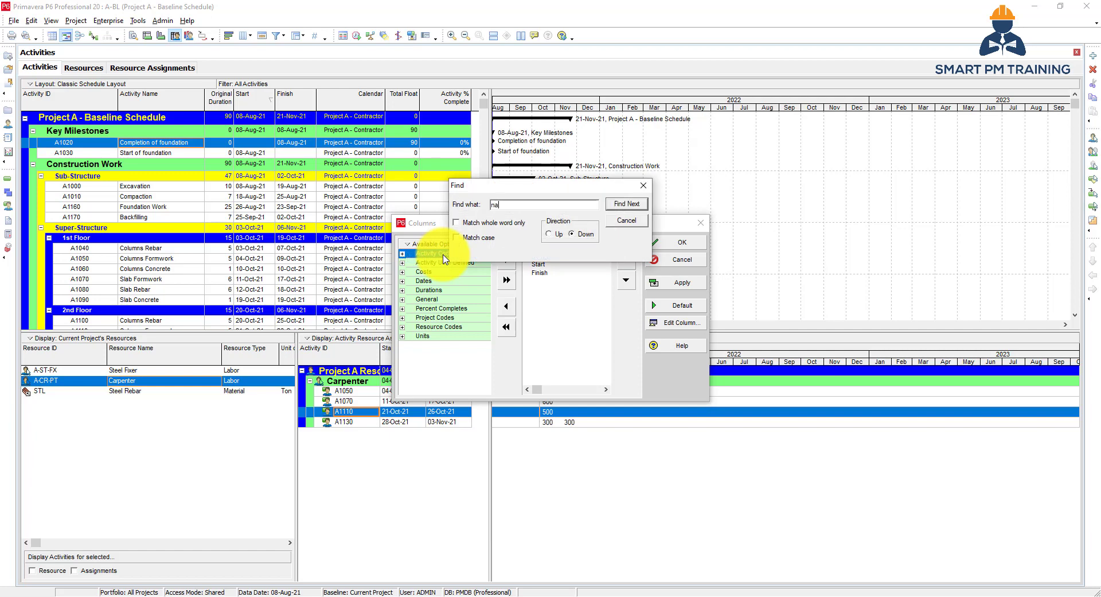
type("me")
key("Return")
left_click_drag(474, 182, 465, 122)
left_click(507, 259)
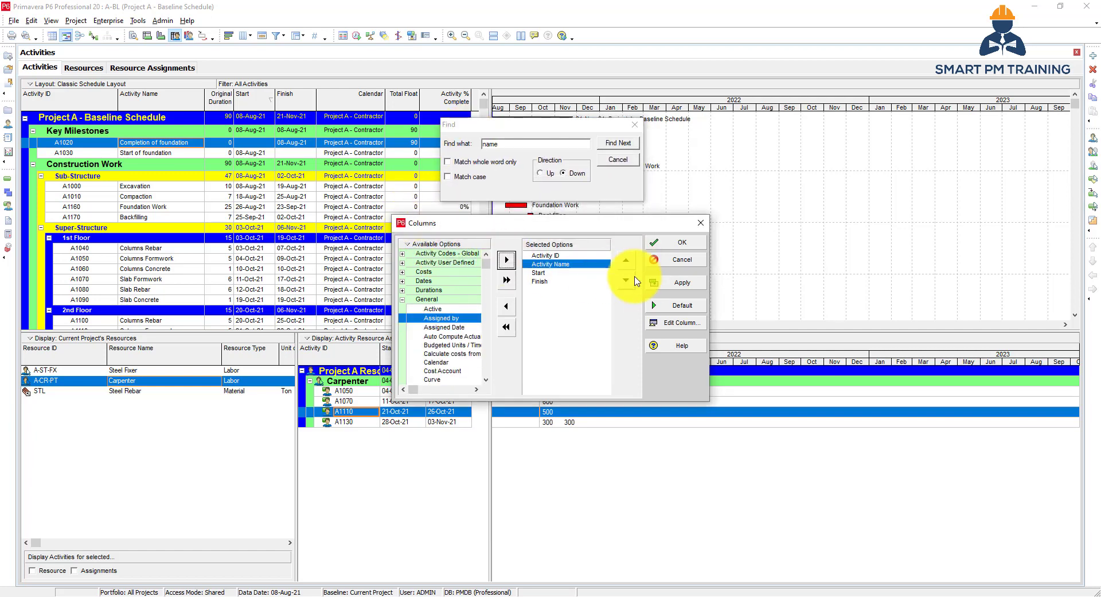
left_click(668, 241)
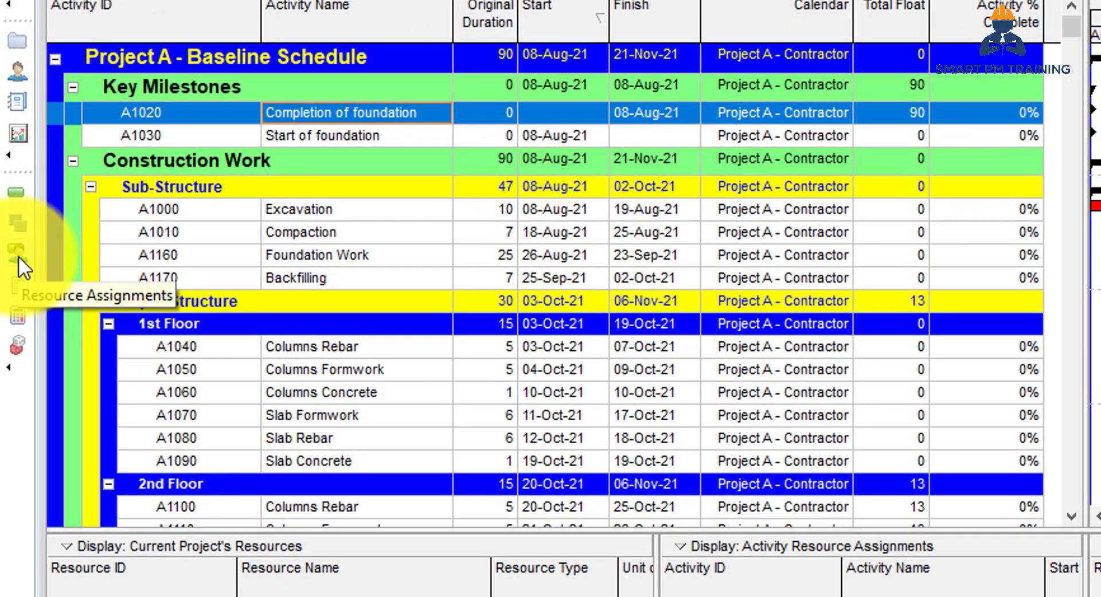
Open the Resource Assignments view and expand the Steel Fixer group to inspect its Columns Rebar and Slab Rebar assignments
left_click(18, 256)
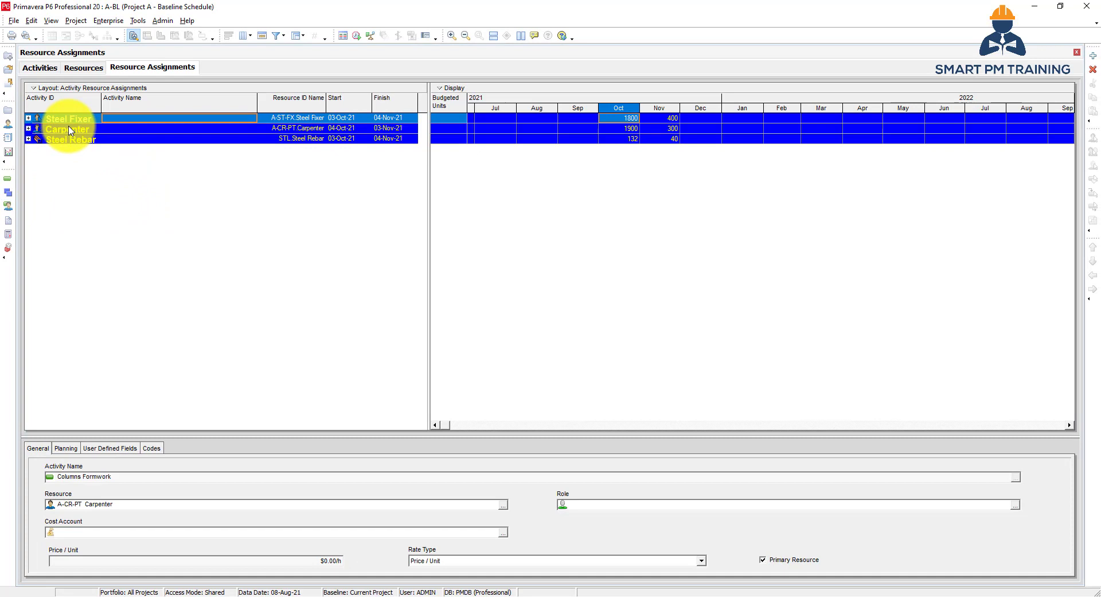
double_click(67, 122)
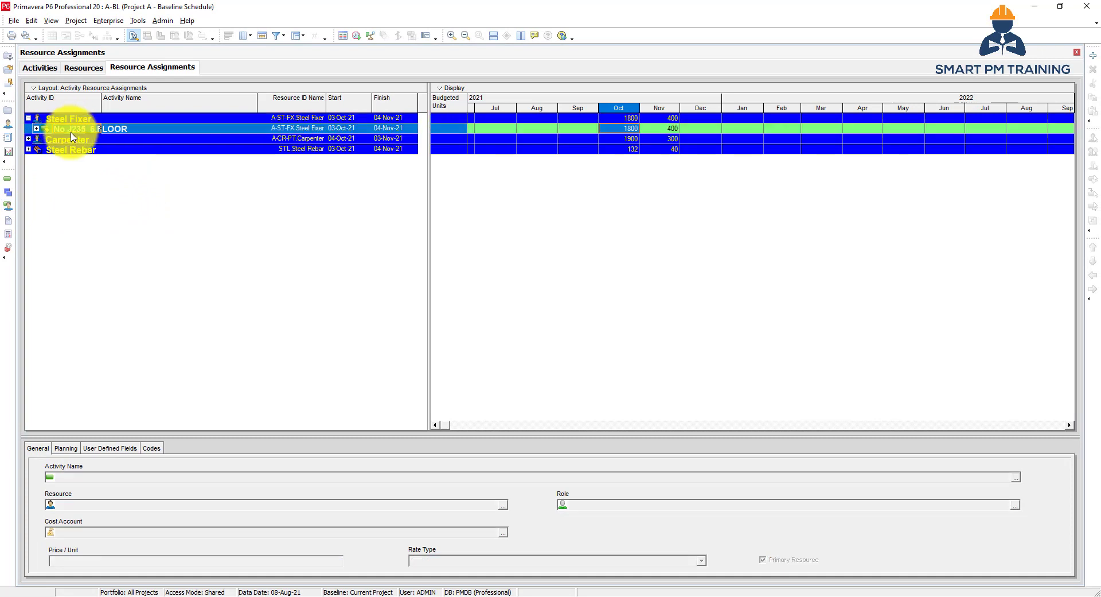
double_click(138, 129)
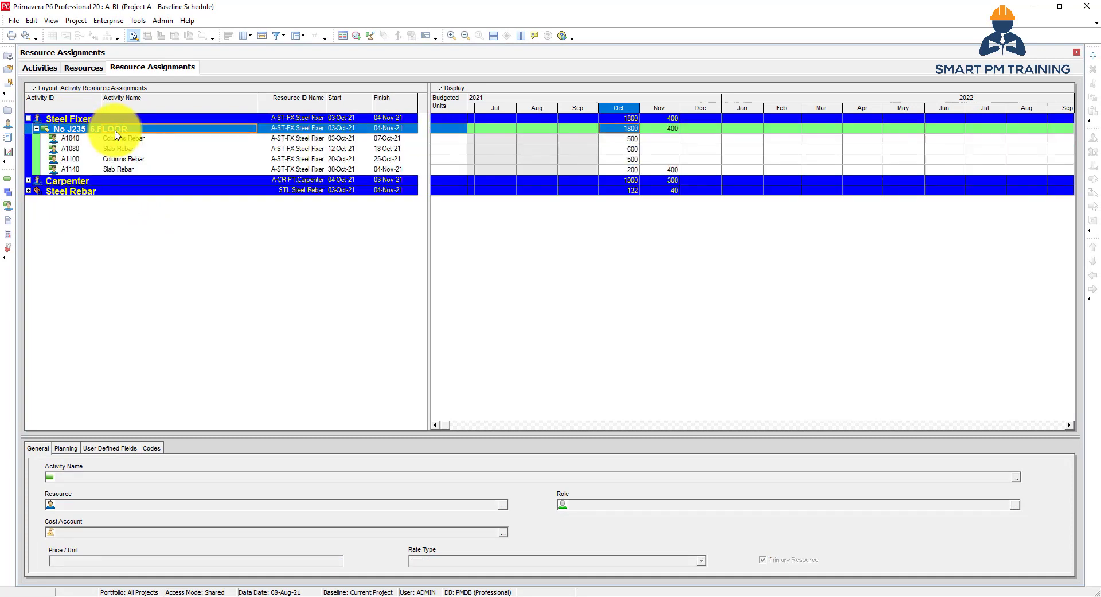
left_click(143, 139)
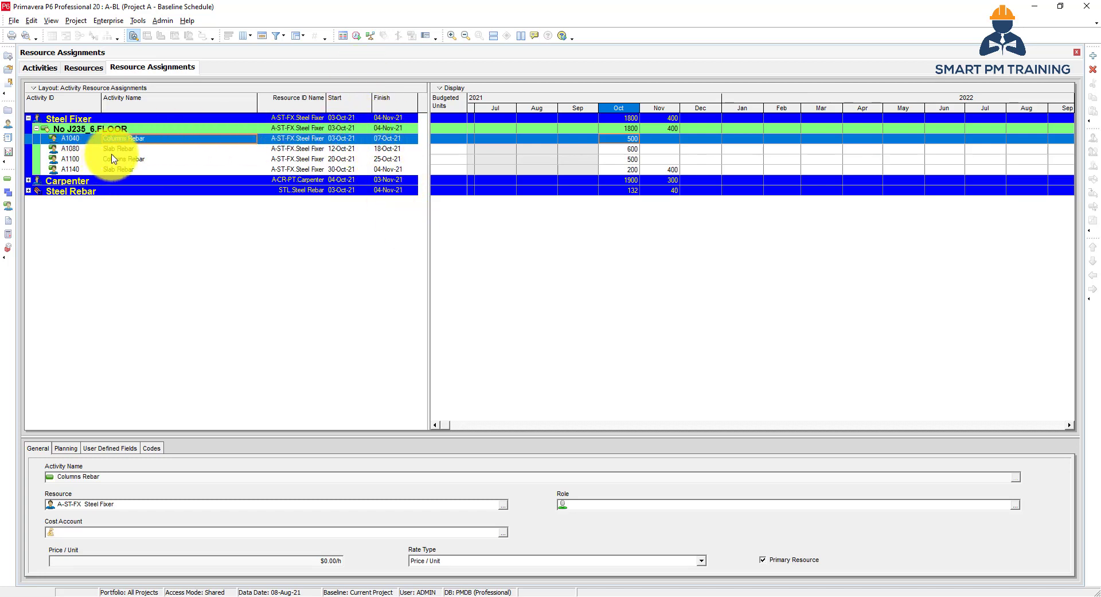
left_click(113, 151)
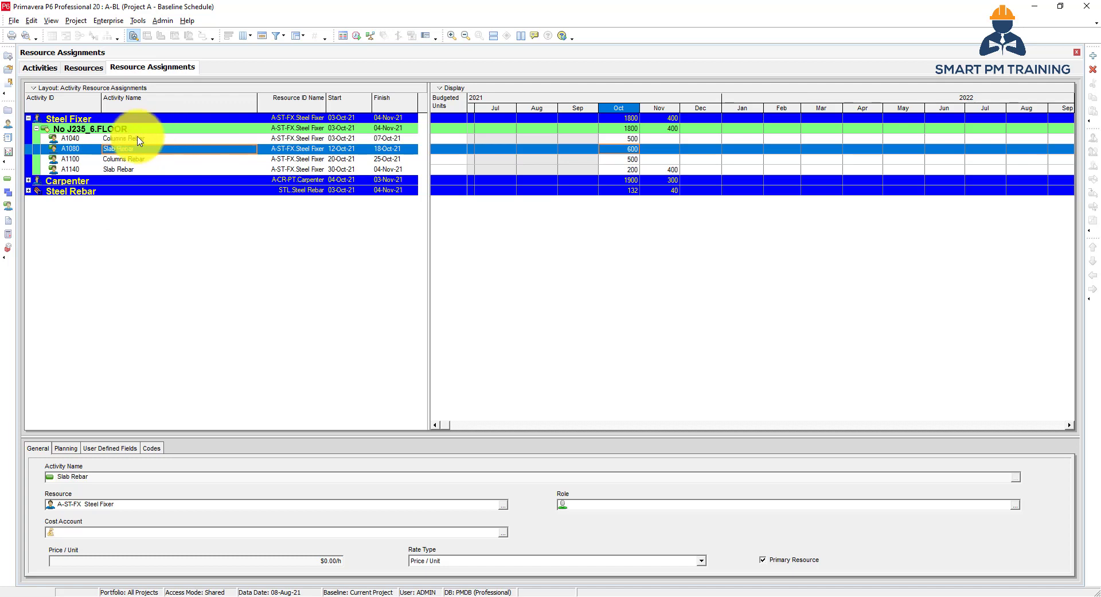
Collapse all resource groups in the assignments table and copy the Steel Fixer row
key("ctrl+KP_Subtract")
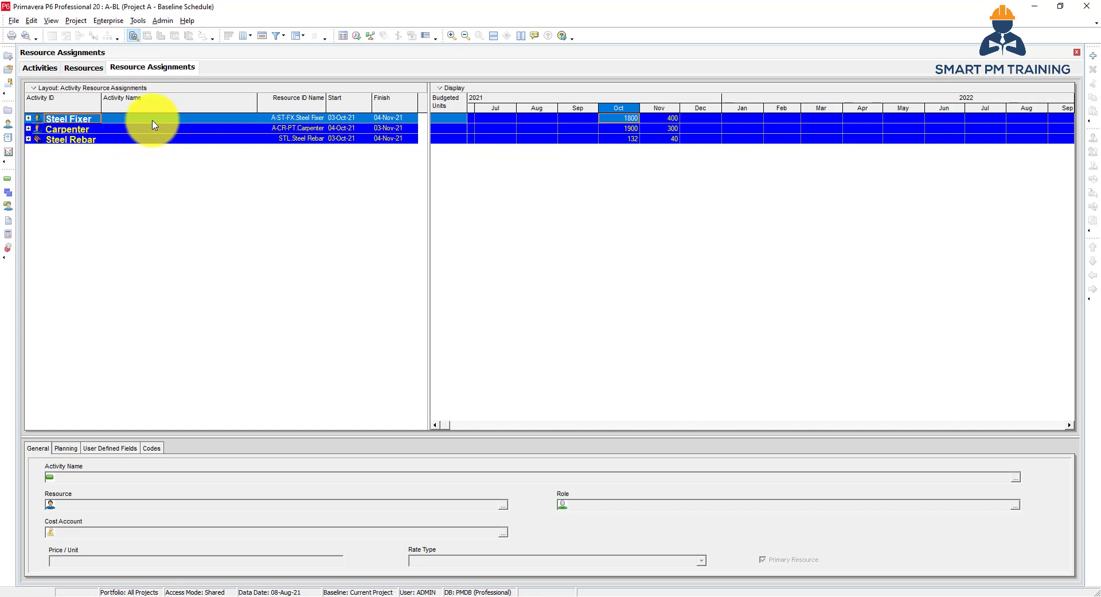
right_click(75, 122)
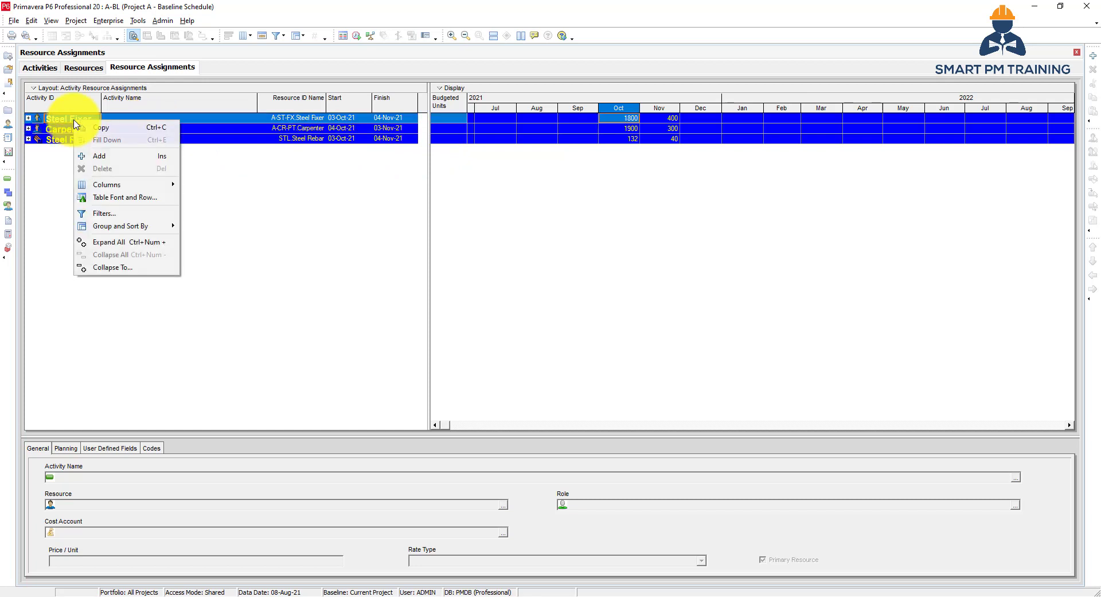
left_click(106, 127)
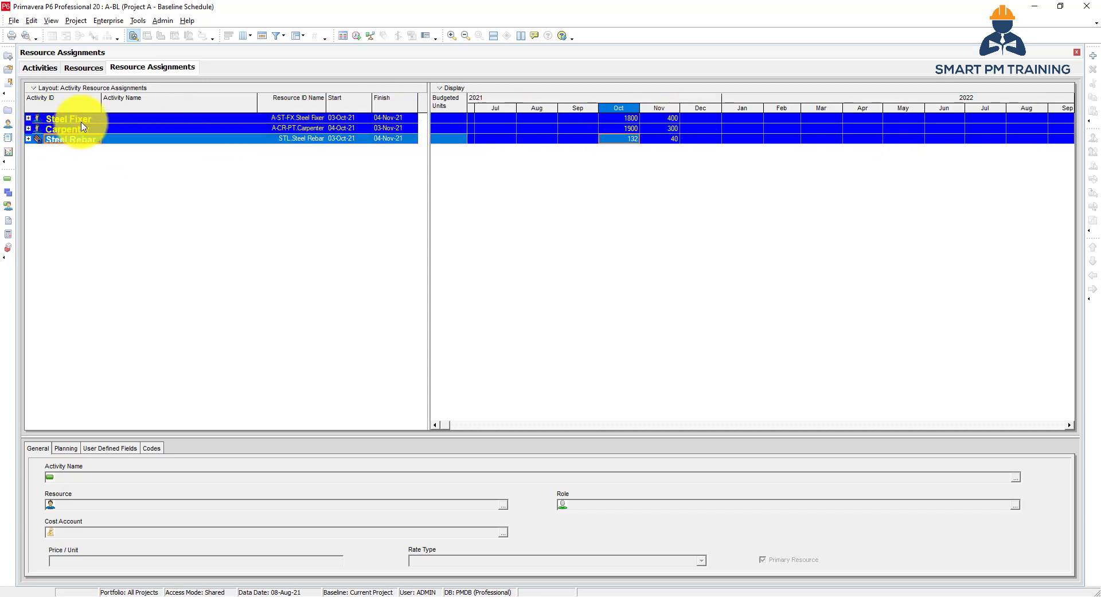
Expand all resource groups to view every assignment and select the Steel Fixer's A1100 Columns Rebar assignment
key("ctrl+KP_Add")
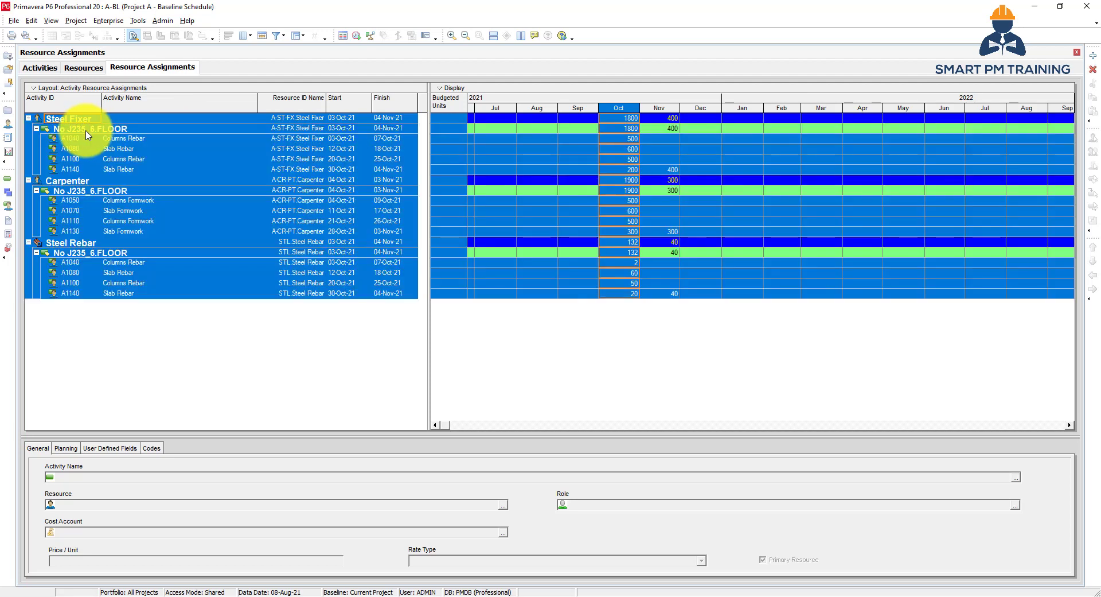
right_click(148, 149)
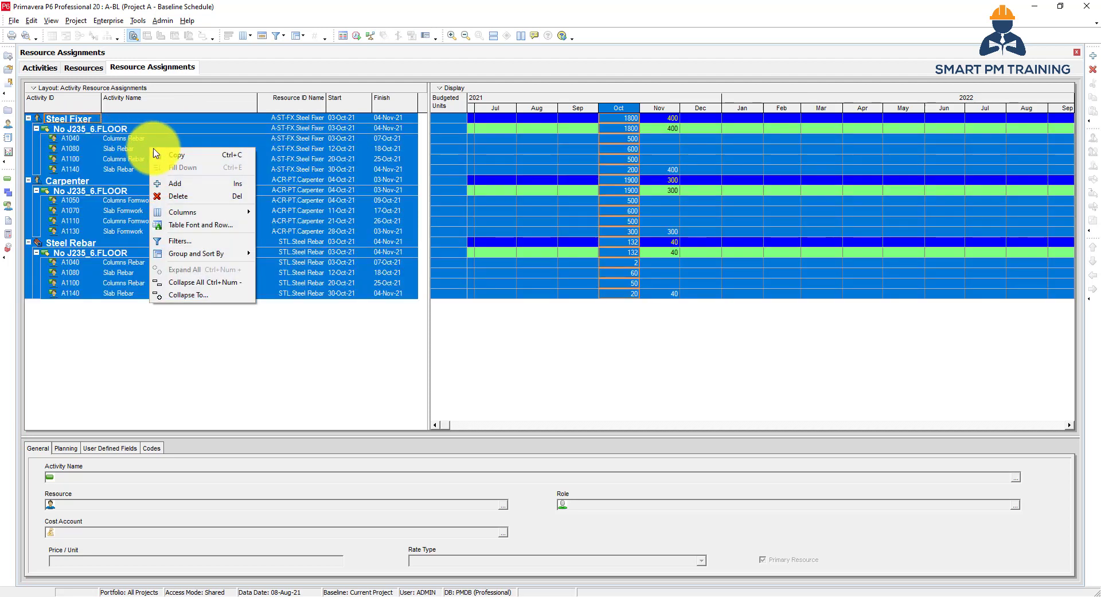
left_click(122, 159)
left_click(122, 158)
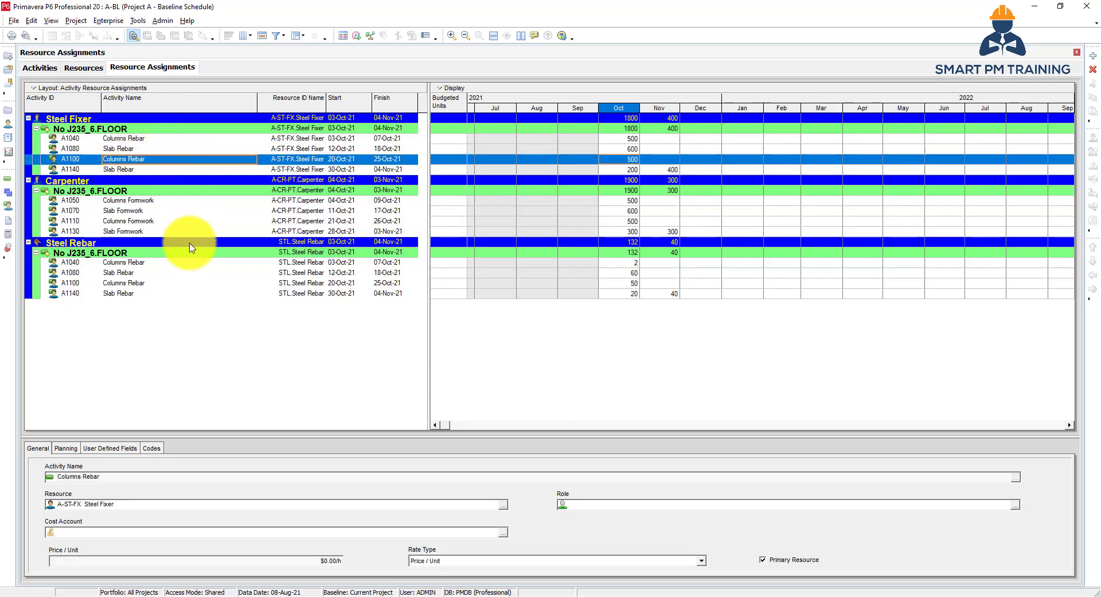
Collapse the Steel Fixer, Carpenter and Steel Rebar groups one by one and select all three group rows
double_click(76, 120)
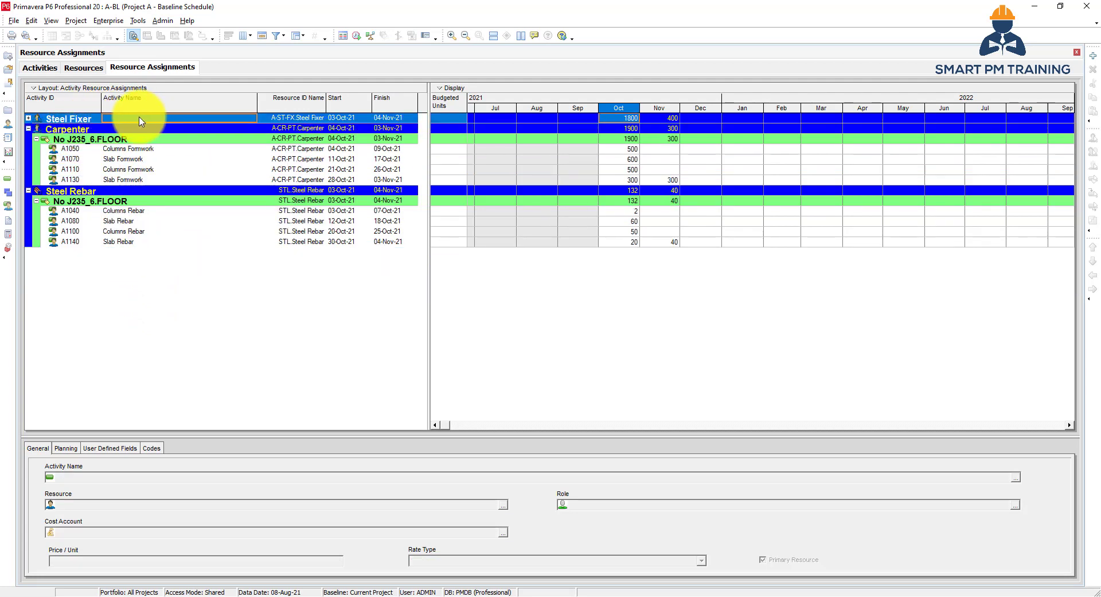
double_click(70, 128)
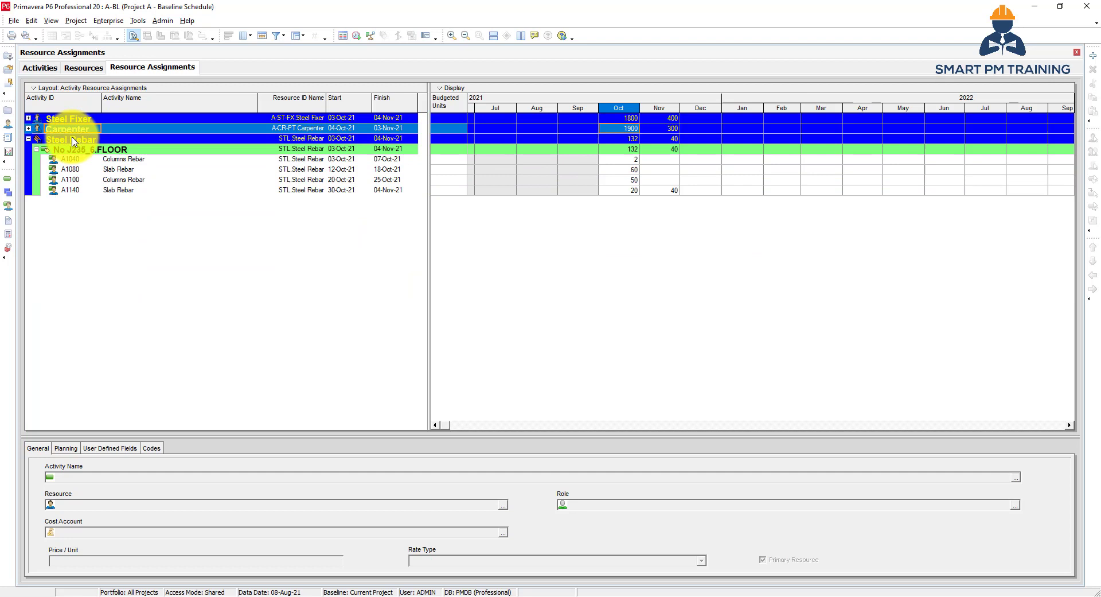
double_click(74, 141)
left_click(75, 119)
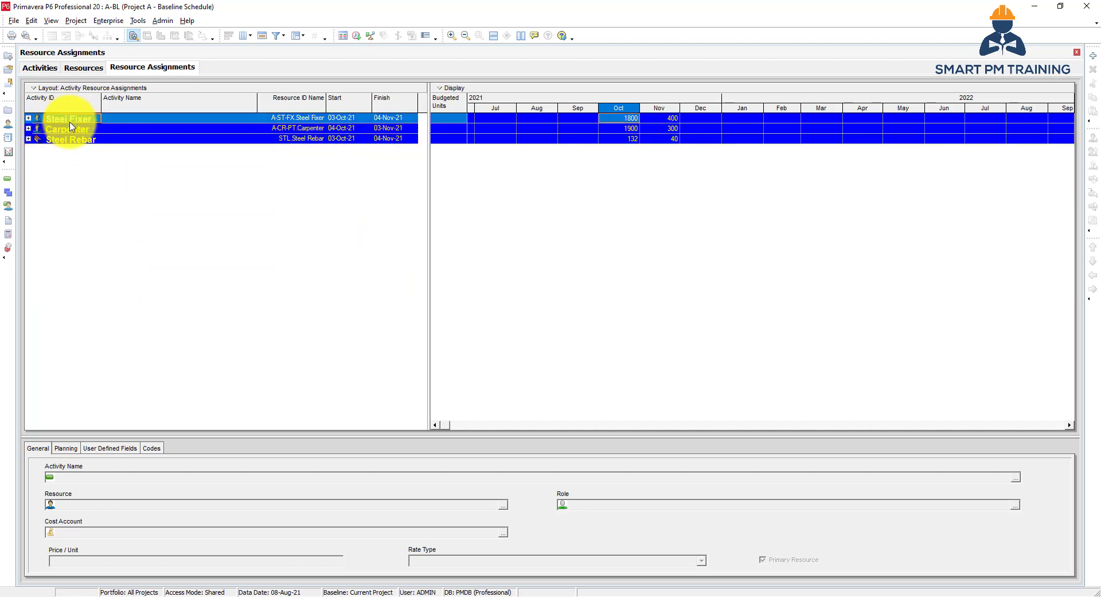
left_click(68, 140, "shift")
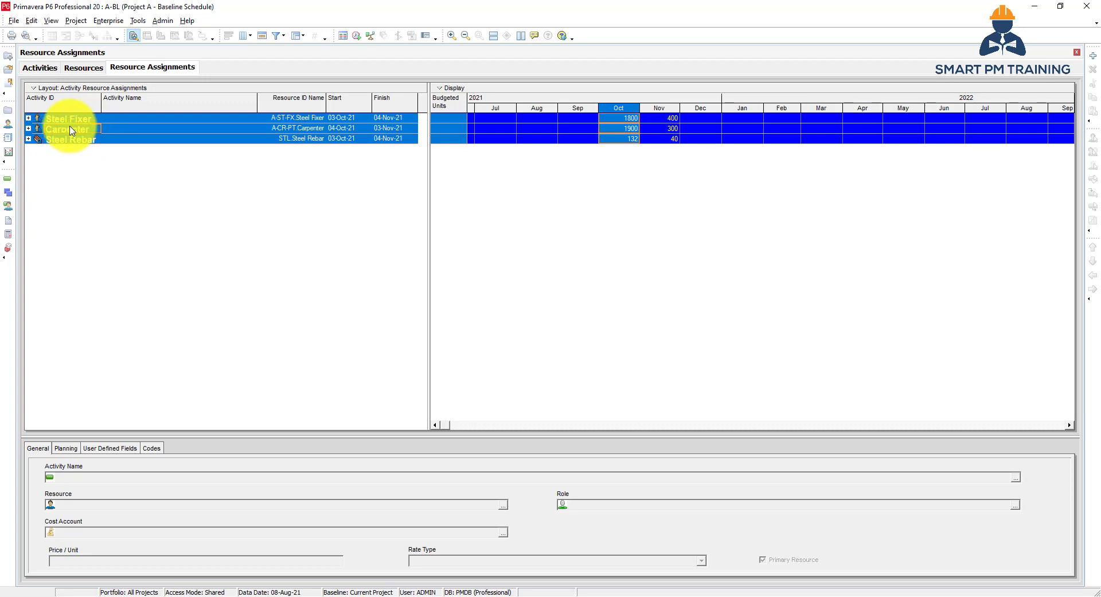
Expand the Carpenter and Steel Fixer groups and delete the J235_6.FLOOR level from the custom grouping of the assignments
double_click(73, 131)
double_click(67, 119)
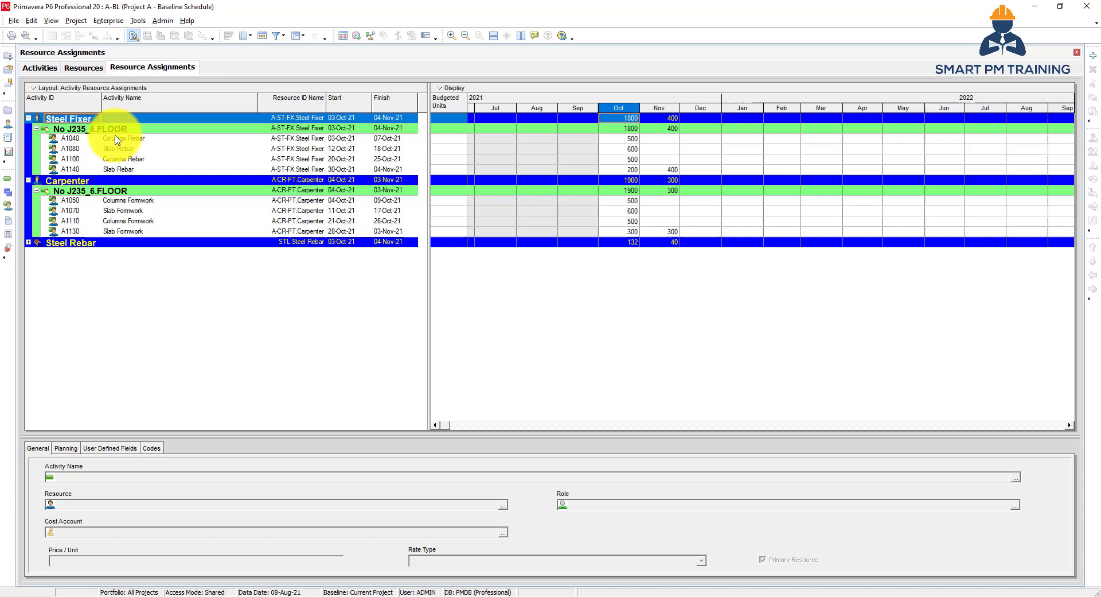
right_click(117, 139)
mouse_move(195, 242)
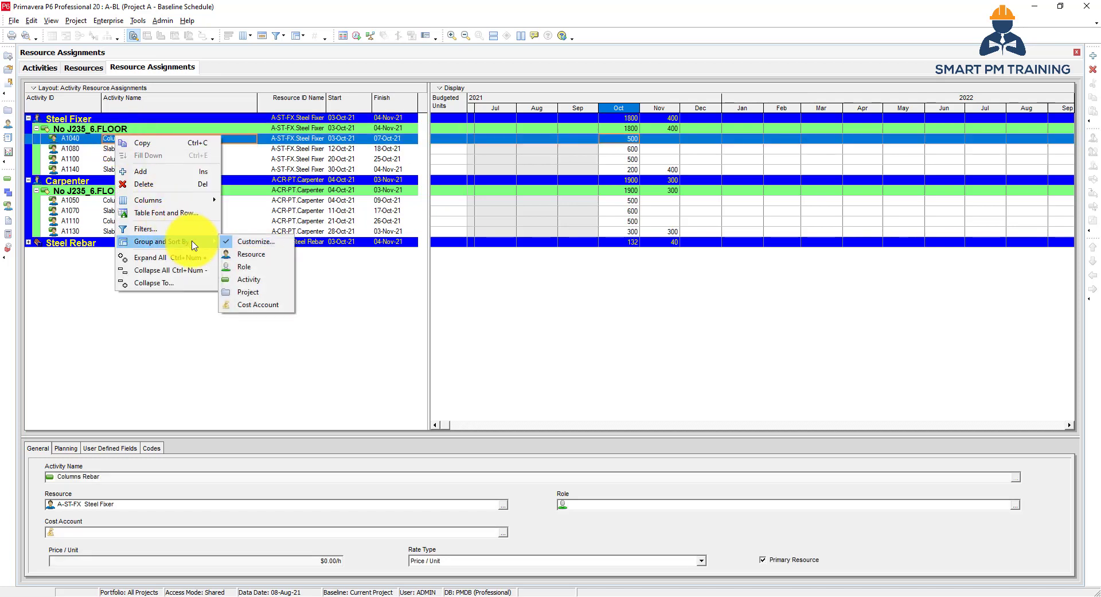
left_click(255, 245)
left_click(395, 298)
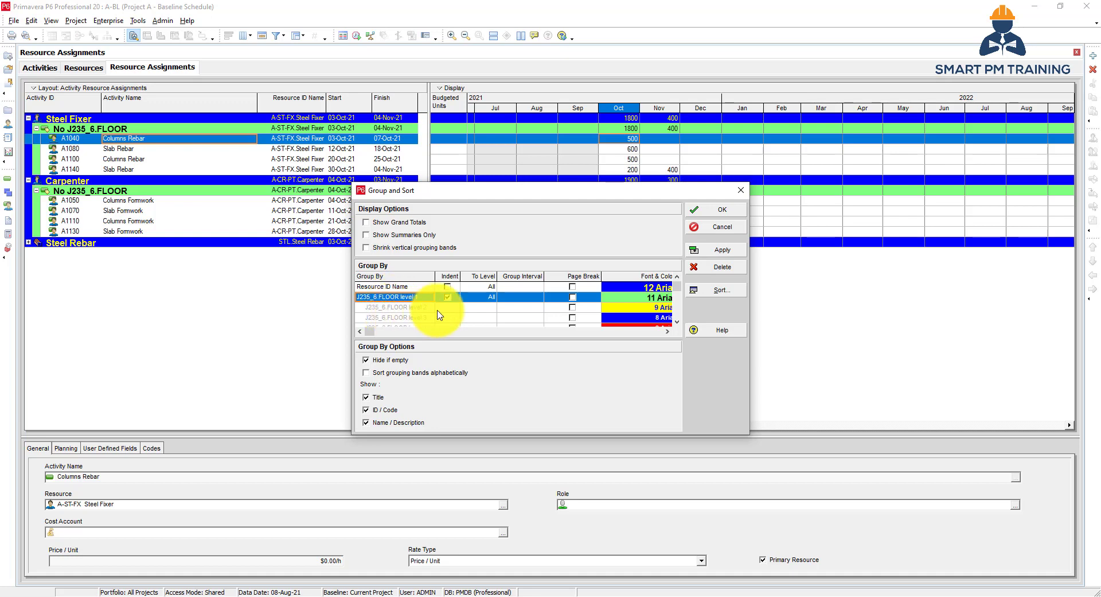
left_click(717, 268)
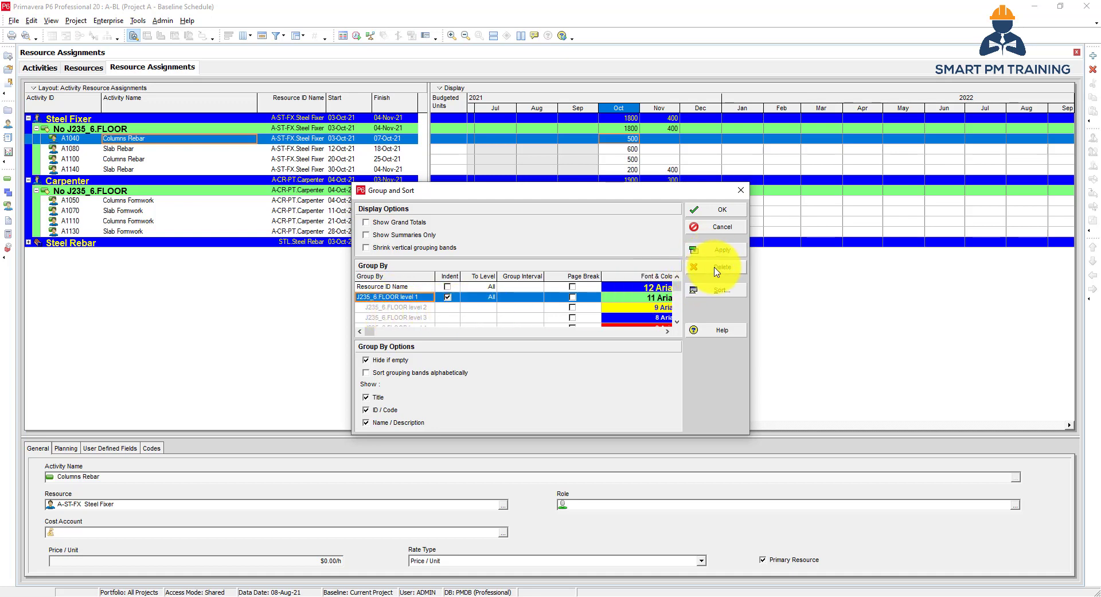
Add WBS as an indented grouping level below Resource ID Name and apply it to the assignments table
left_click(390, 289)
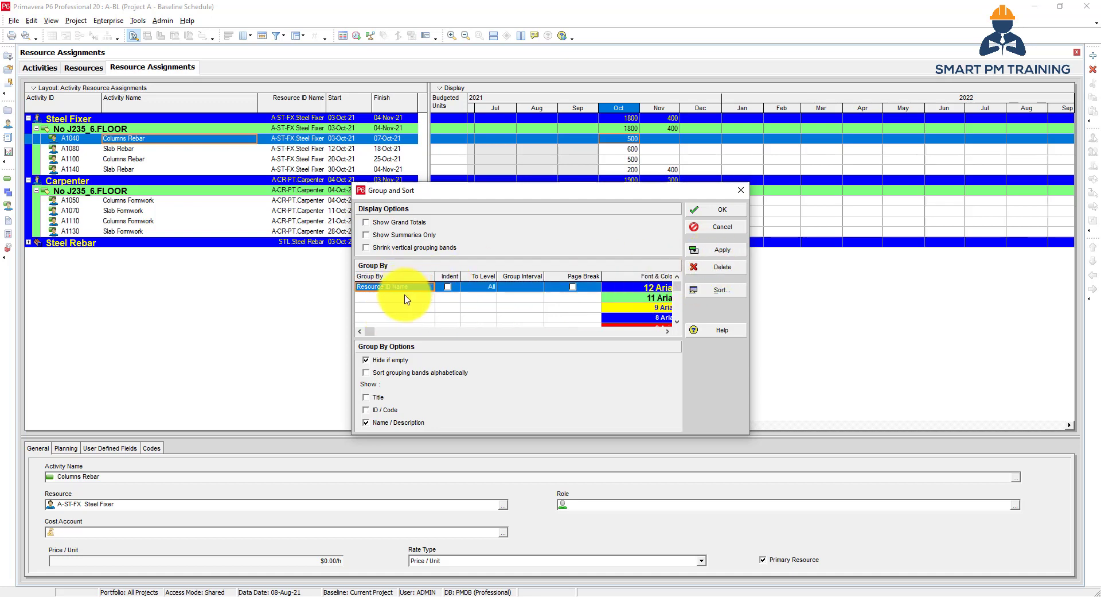
left_click(403, 298)
left_click(400, 297)
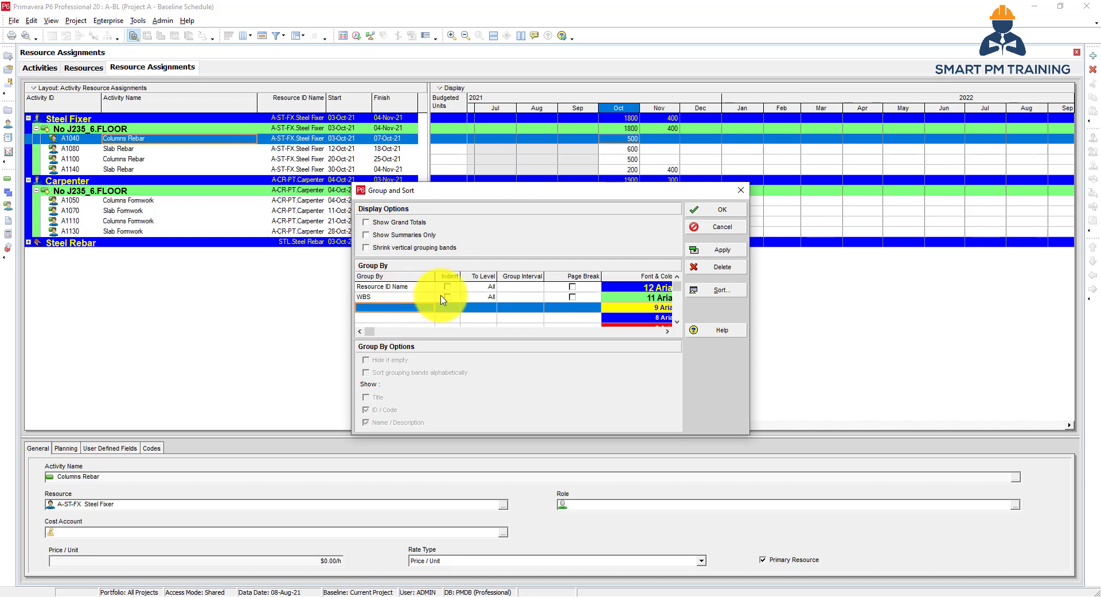
left_click(406, 300)
left_click(448, 297)
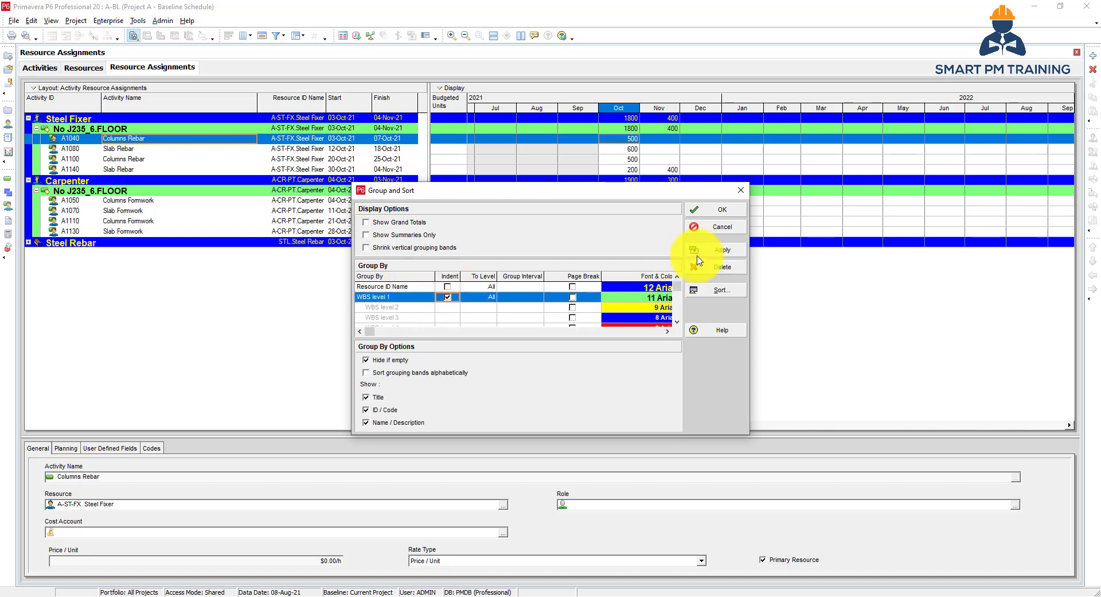
left_click(716, 249)
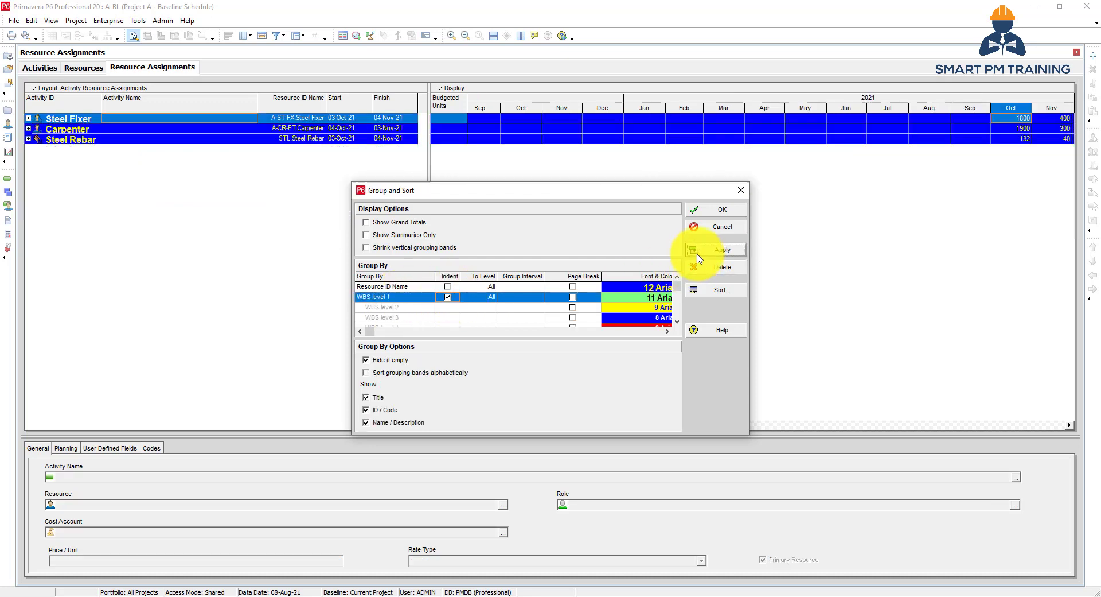
left_click(716, 209)
Expand the Steel Fixer group through its WBS levels to the 1st Floor assignments, then collapse the 1st Floor and Super-Structure bands
double_click(118, 119)
double_click(118, 129)
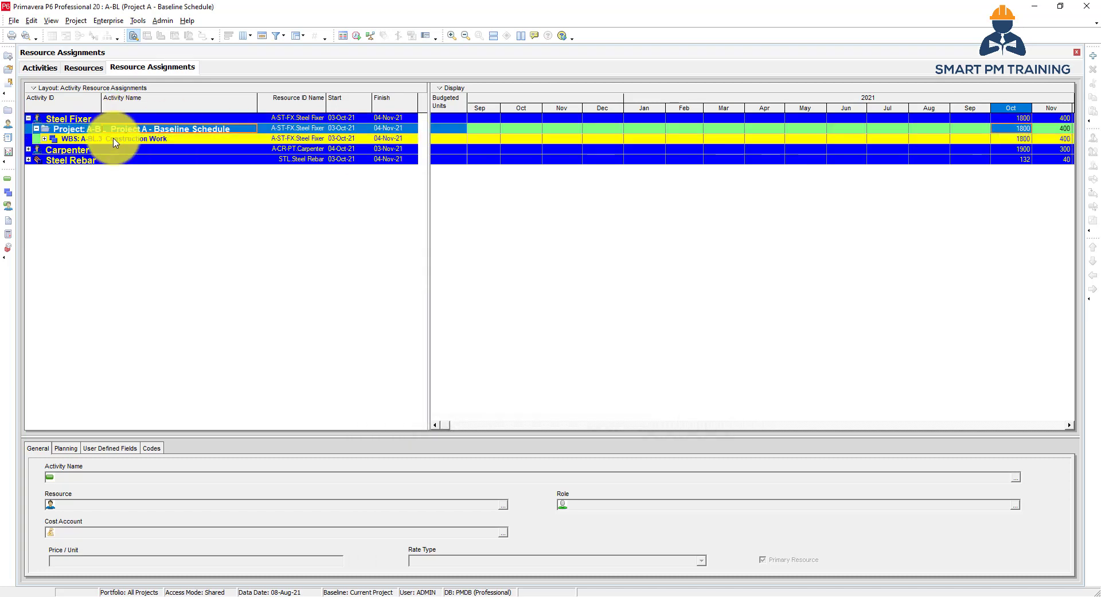
double_click(111, 138)
double_click(118, 148)
double_click(132, 159)
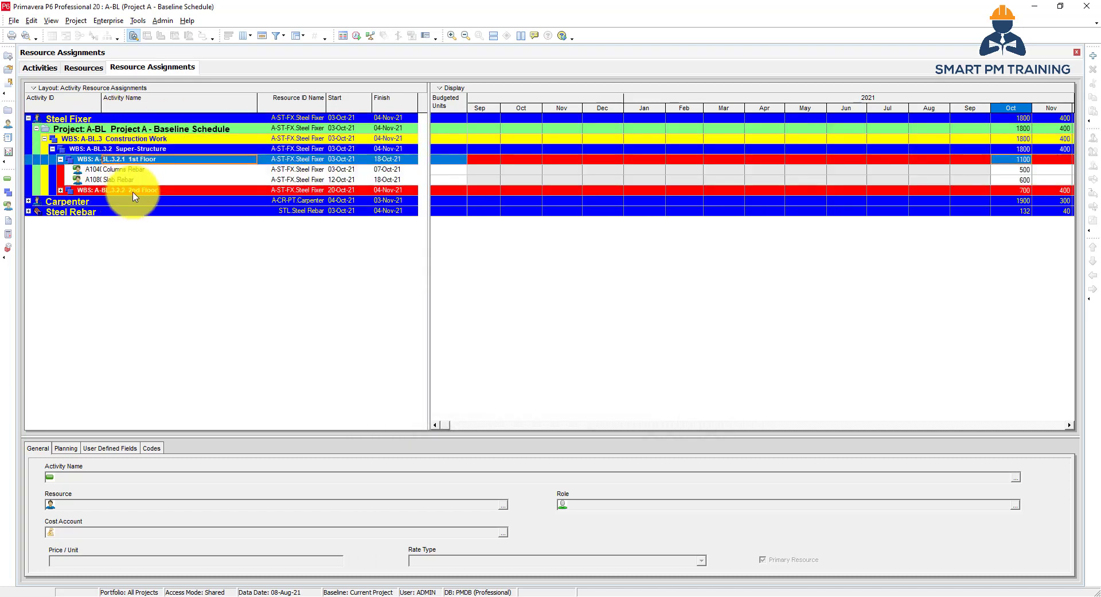
double_click(137, 161)
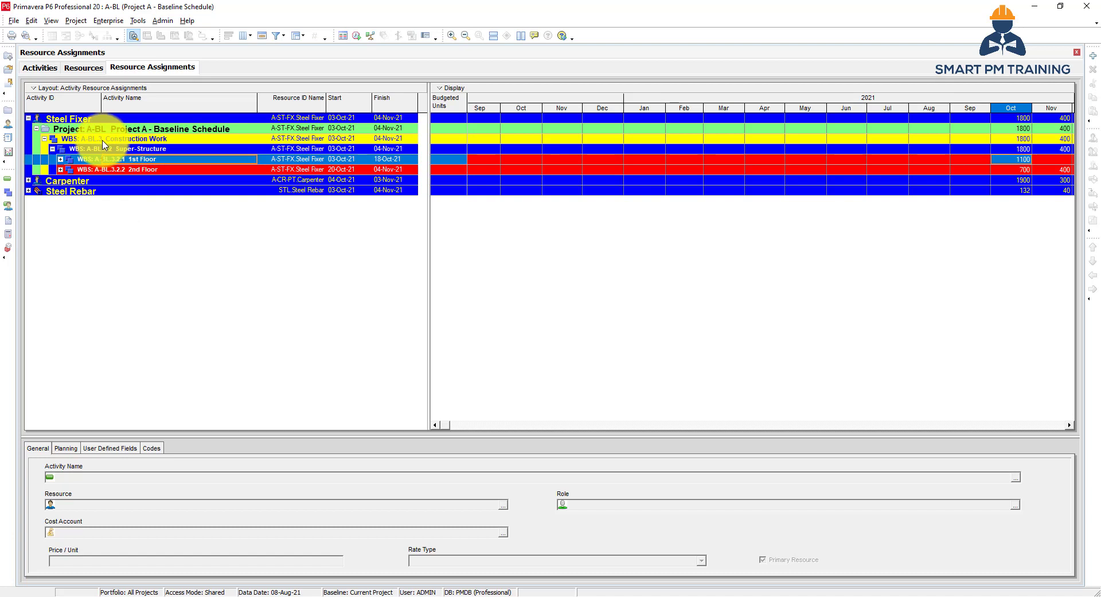
double_click(84, 149)
Inspect the filter settings for the resource assignments and close them without applying a filter
right_click(118, 151)
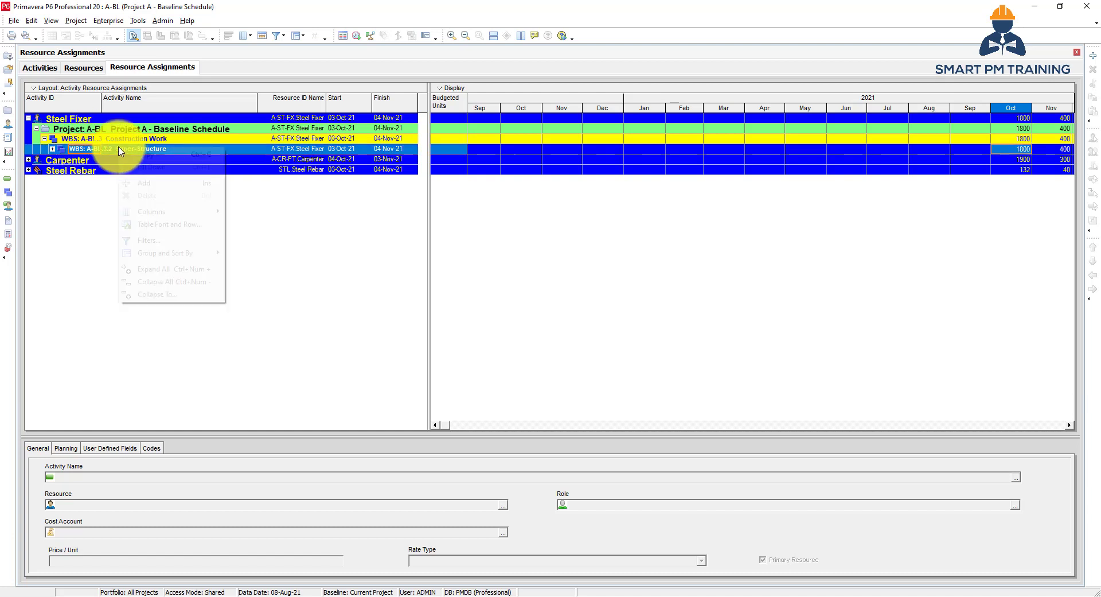
left_click(150, 240)
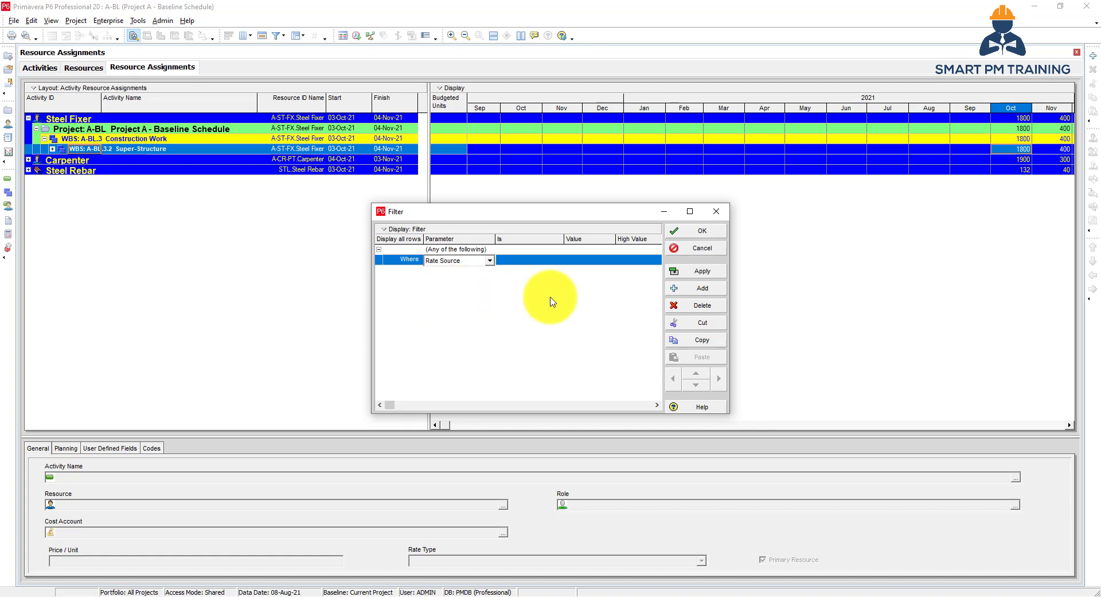
left_click(696, 248)
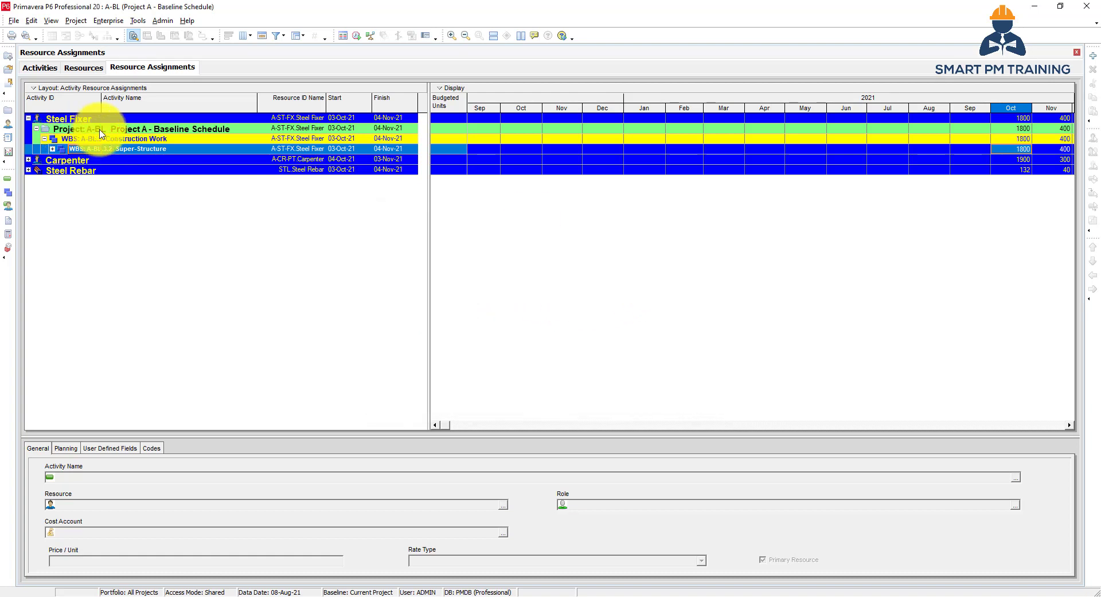
Collapse the Steel Fixer group and review the timescale settings of the assignments spreadsheet
double_click(92, 118)
right_click(527, 153)
left_click(563, 159)
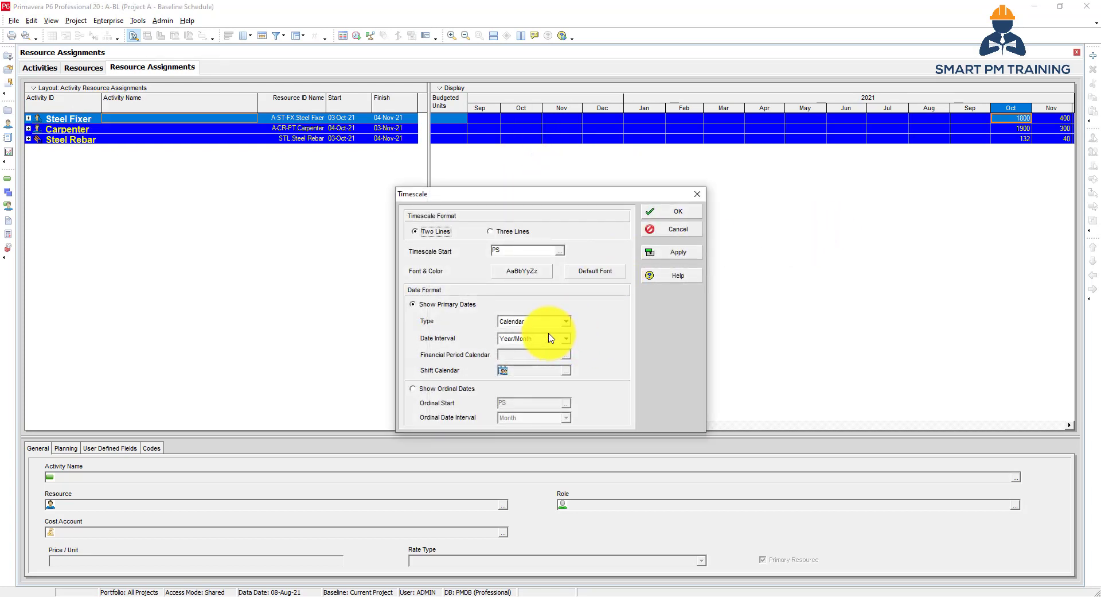
key("Return")
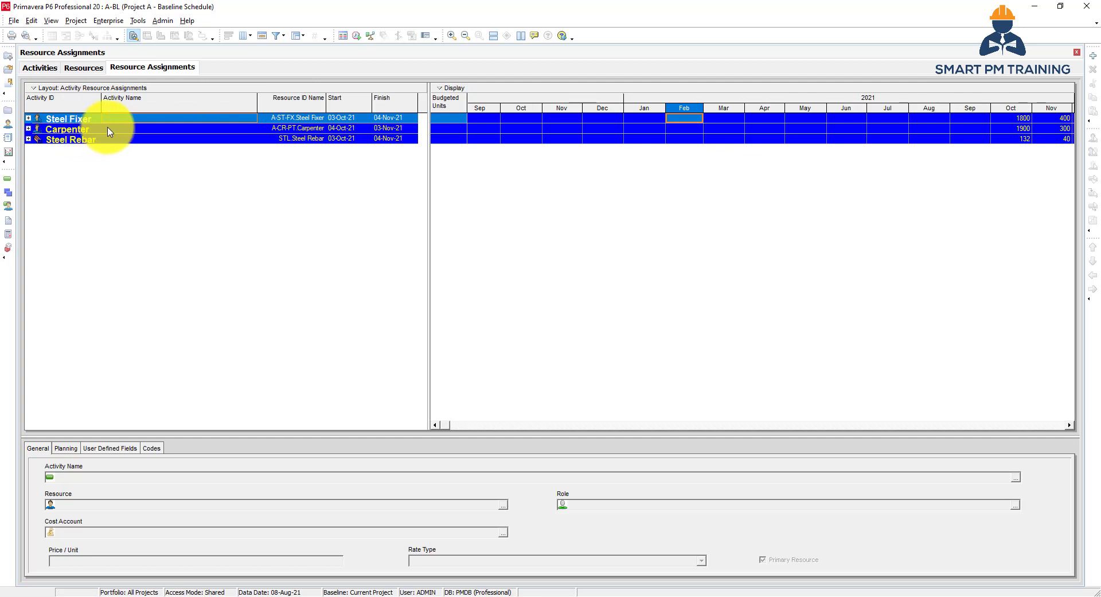
Add the Cum Budgeted Units field from the cumulative units below Budgeted Units in the assignments spreadsheet
left_click(69, 141, "shift")
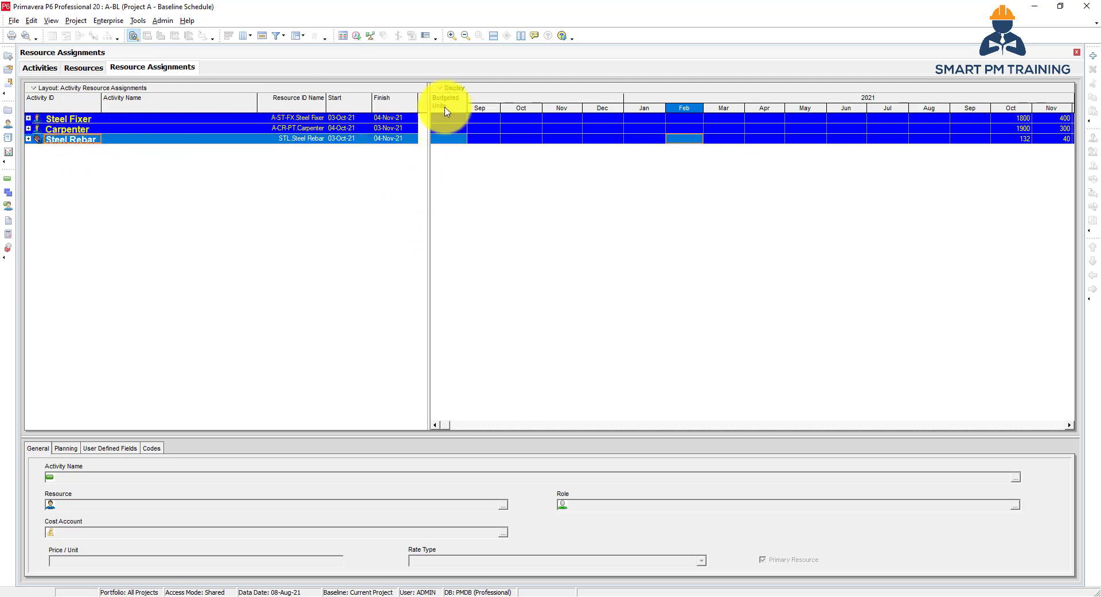
right_click(448, 109)
mouse_move(529, 200)
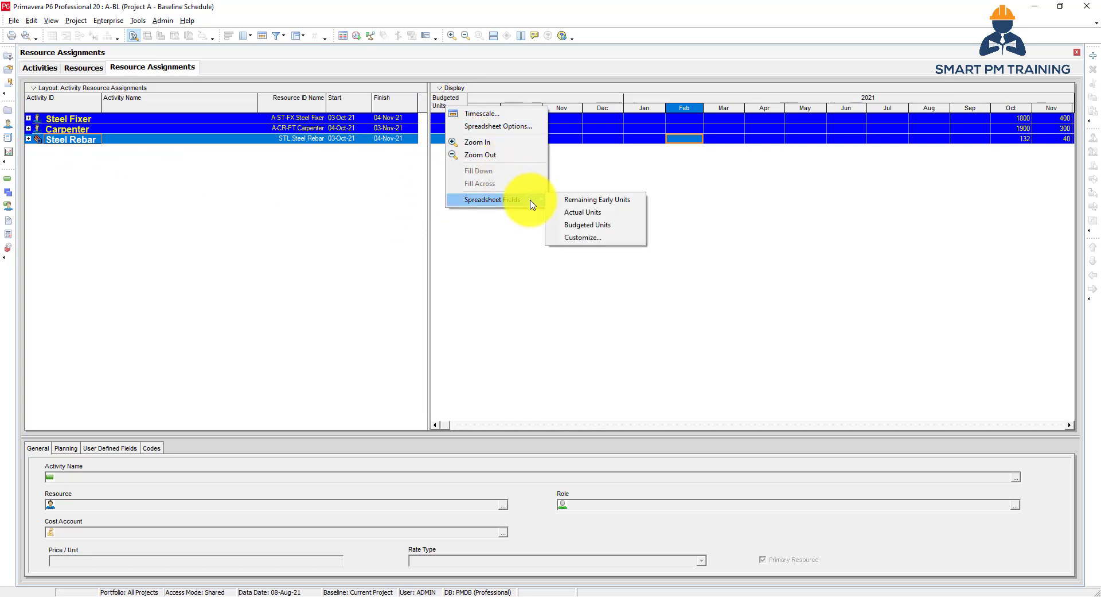
left_click(590, 238)
left_click(561, 255)
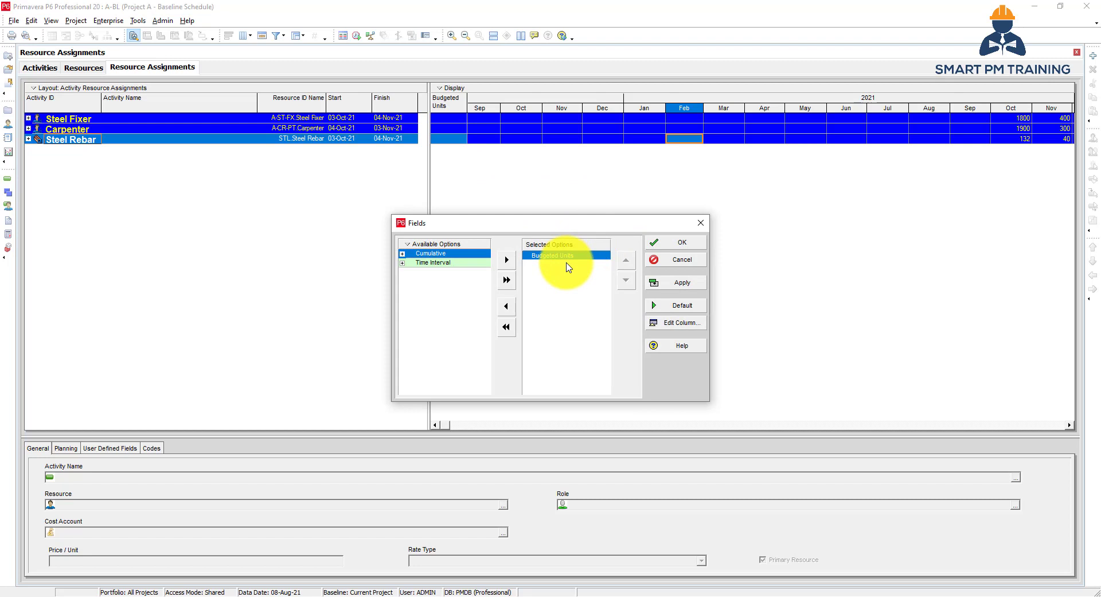
double_click(431, 253)
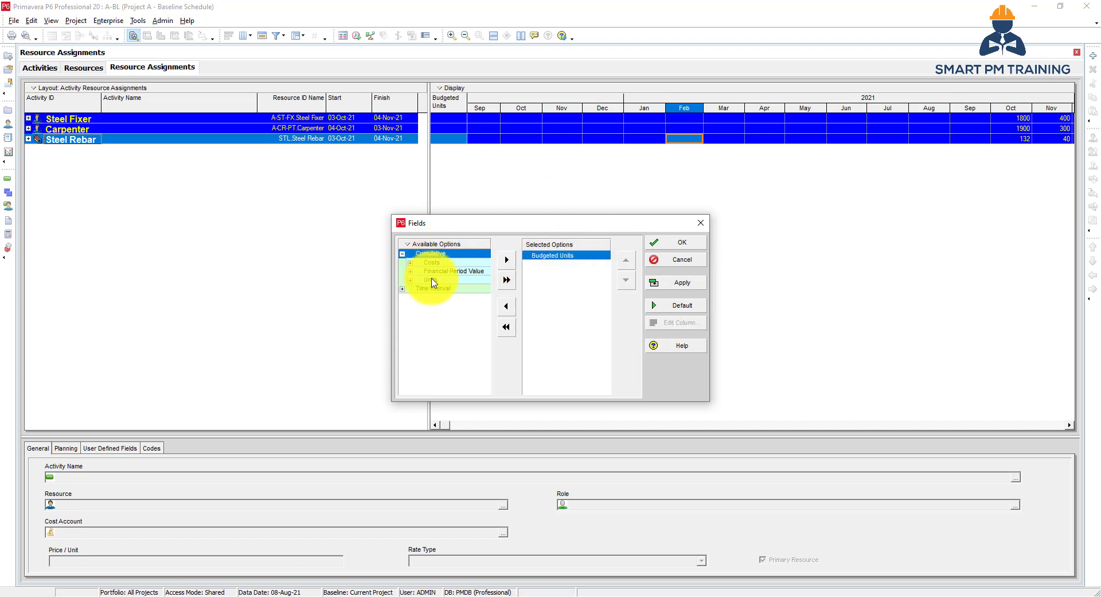
double_click(430, 279)
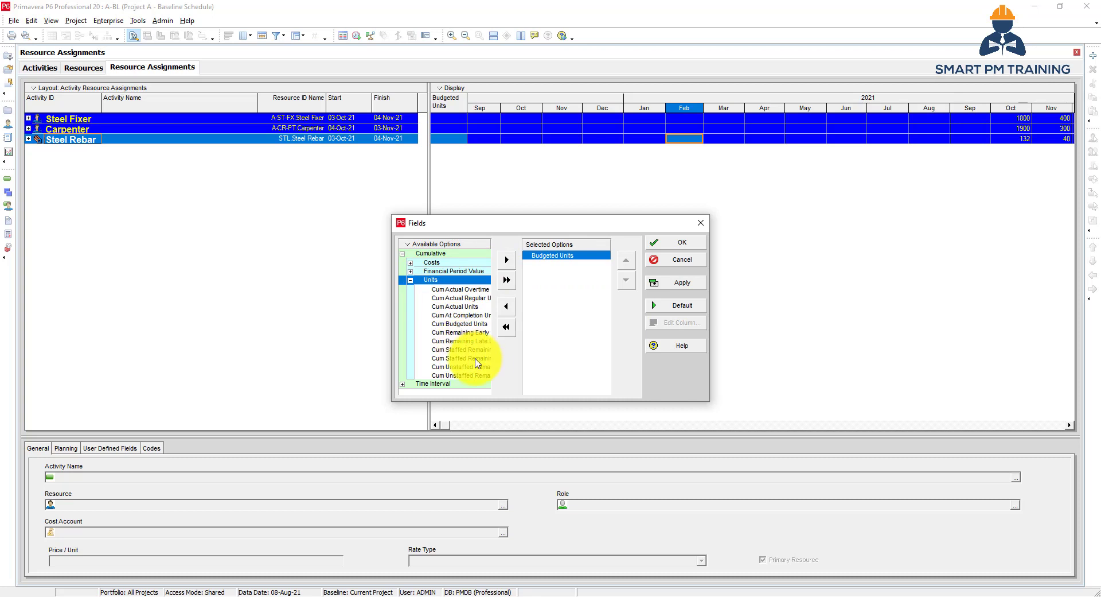
left_click(469, 324)
double_click(469, 324)
left_click(665, 281)
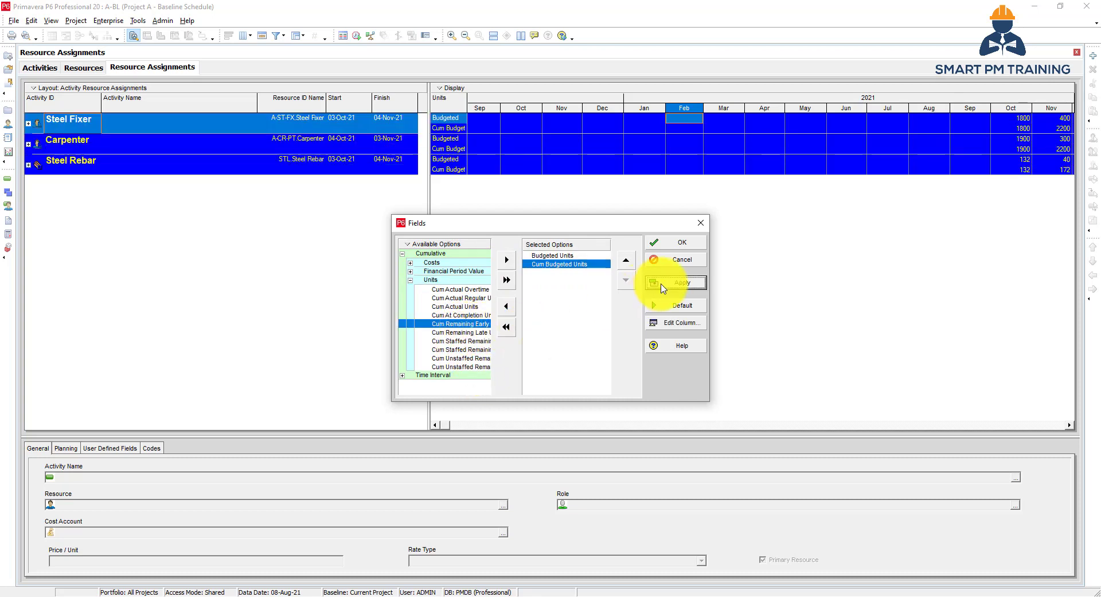
left_click(660, 244)
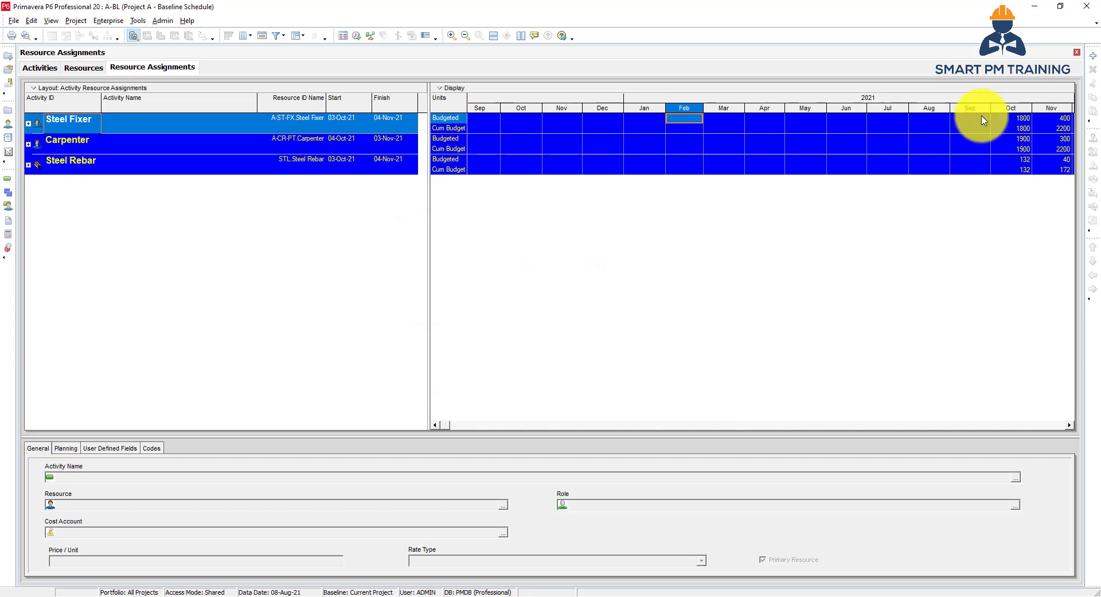
Check the cumulative budgeted units of the resources in the months from November 2021 onward
left_click(1064, 131)
key("Right")
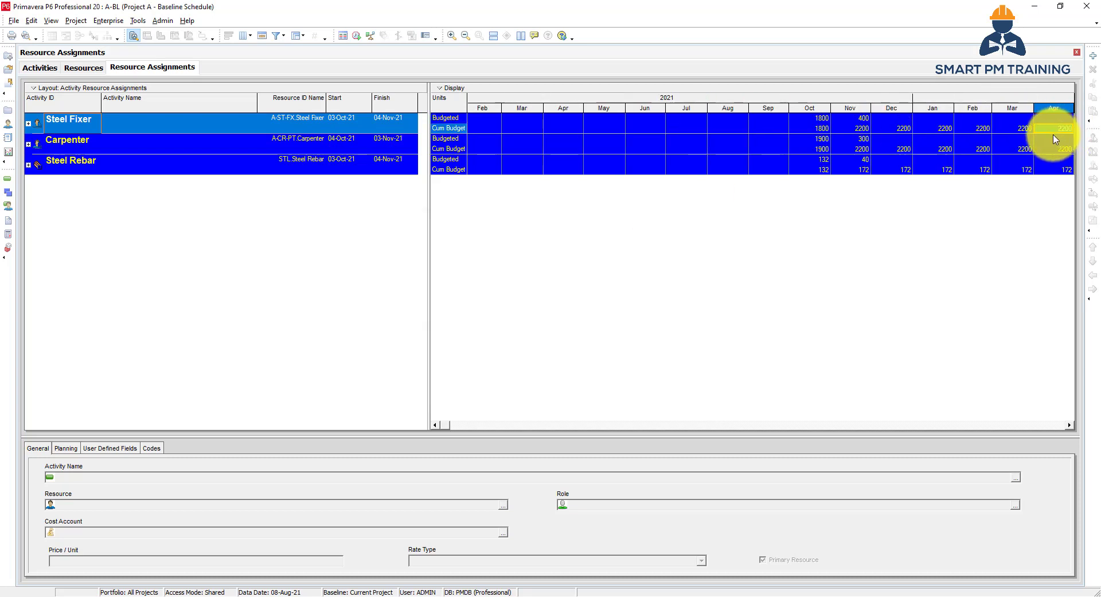
key("Left")
key("Left")
Remove the Cum Budgeted Units field from the assignments spreadsheet, keeping only Budgeted Units
right_click(448, 128)
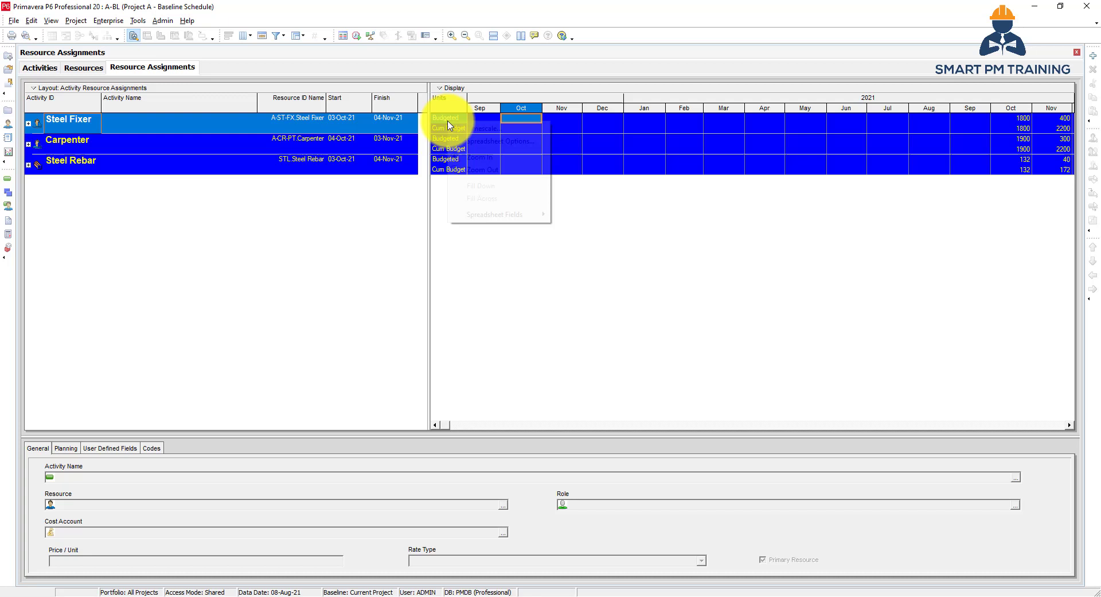
mouse_move(535, 216)
left_click(577, 253)
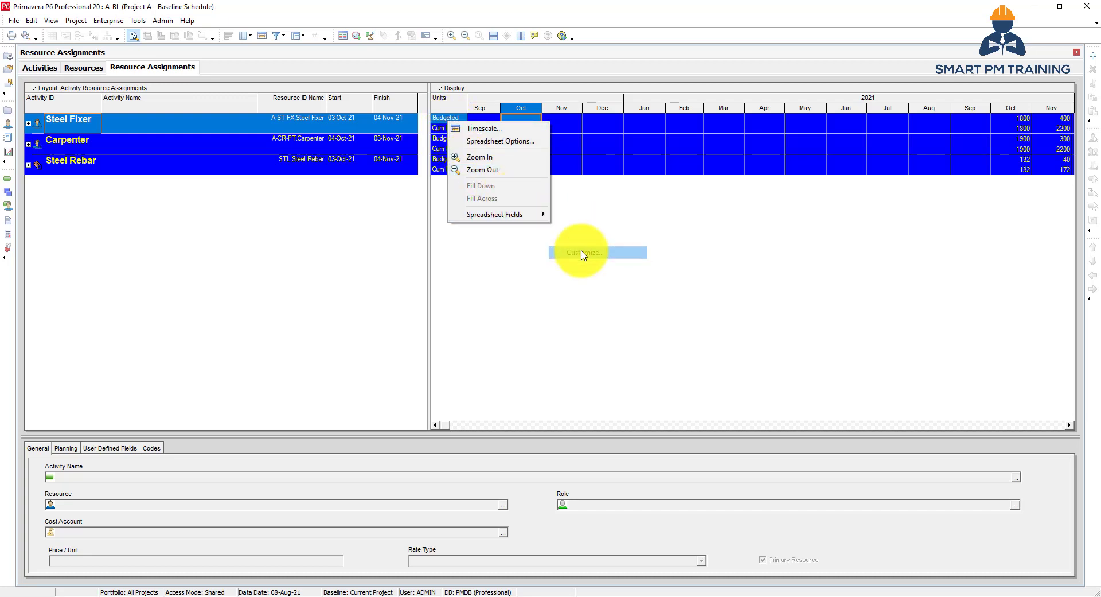
left_click(560, 265)
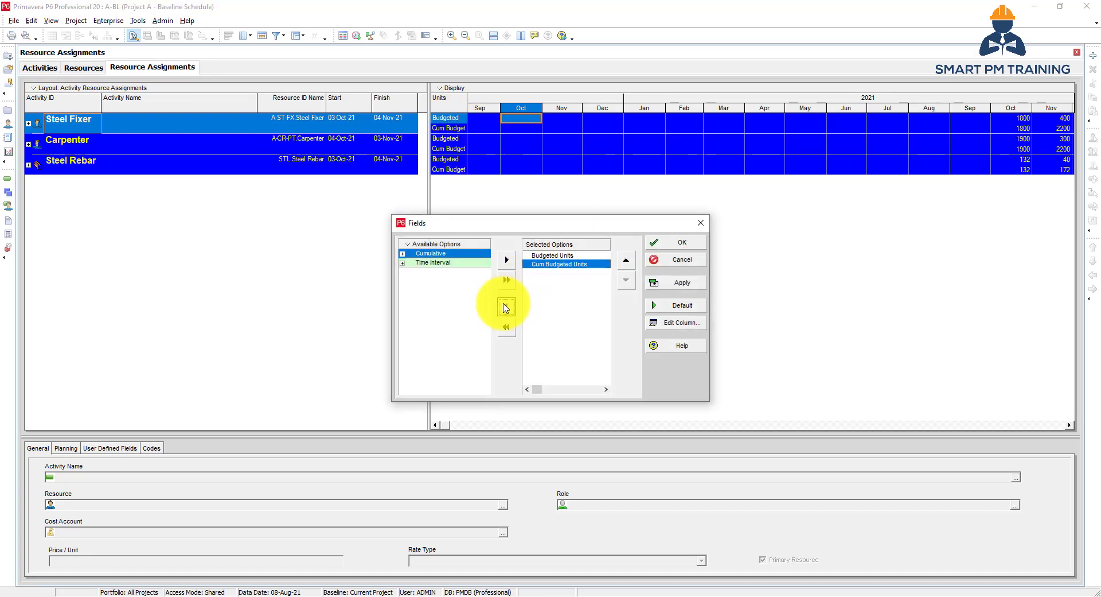
left_click(506, 306)
left_click(684, 248)
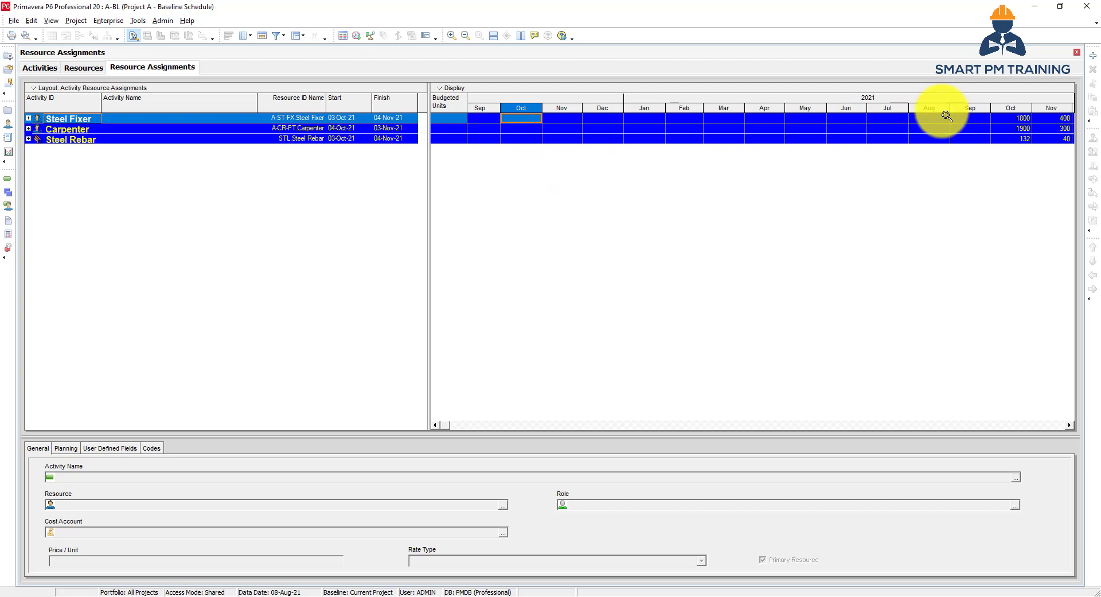
Examine the monthly budgeted units of the Steel Fixer and Carpenter around October 2021
left_click(1004, 118)
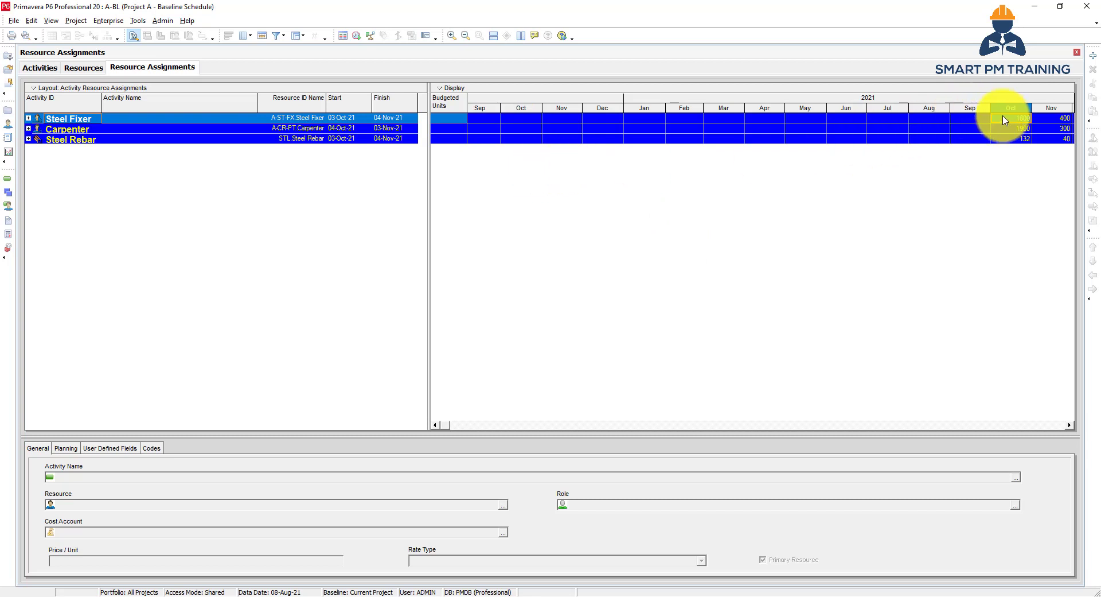
scroll(1005, 120, "right", 3)
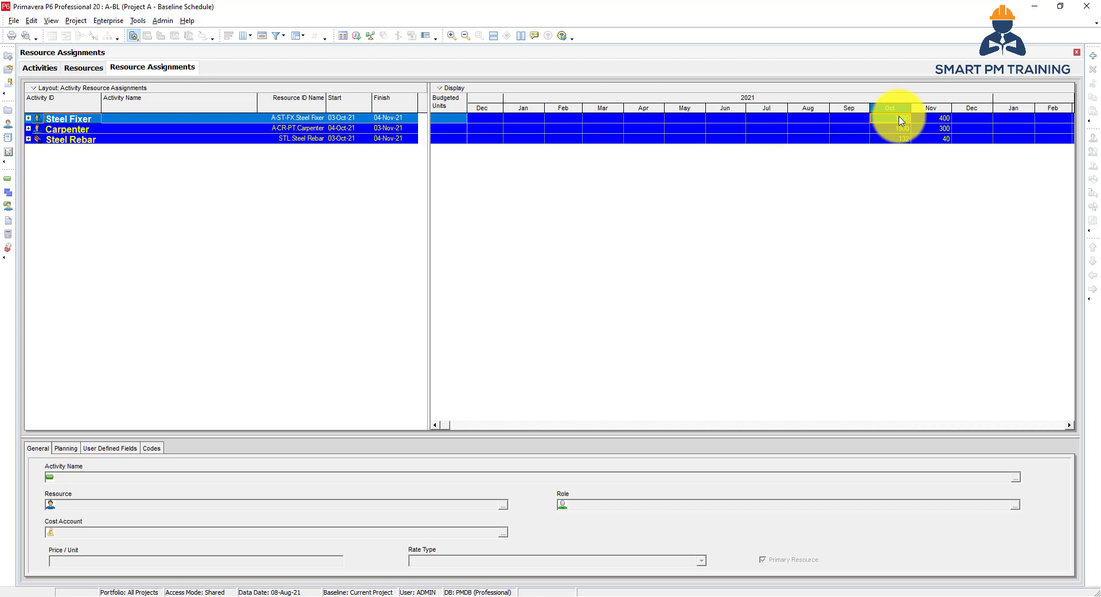
left_click(893, 133)
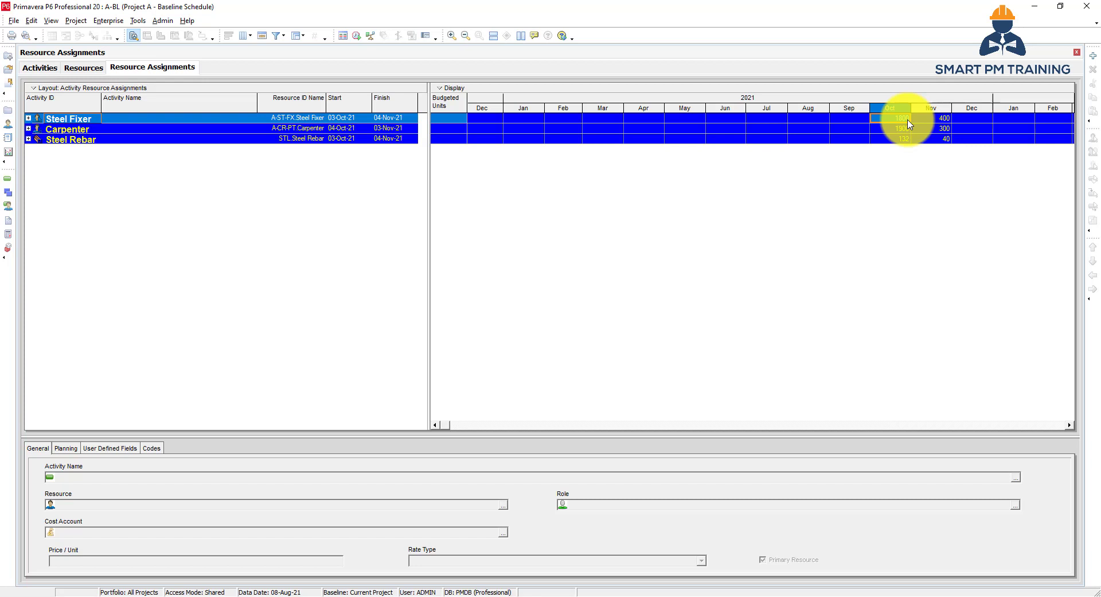
left_click(852, 120)
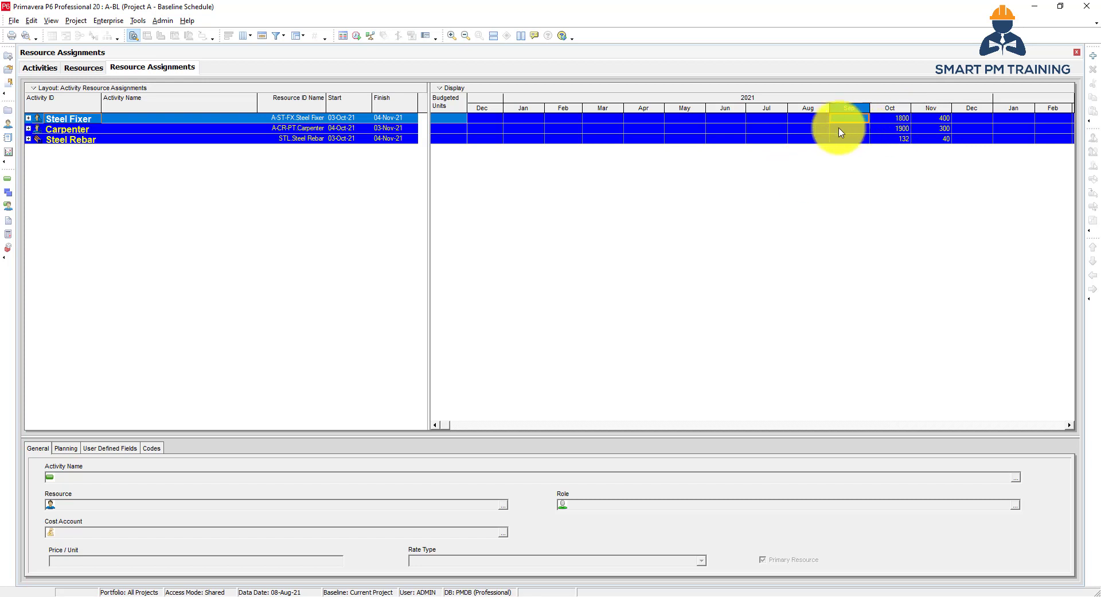
left_click(659, 120)
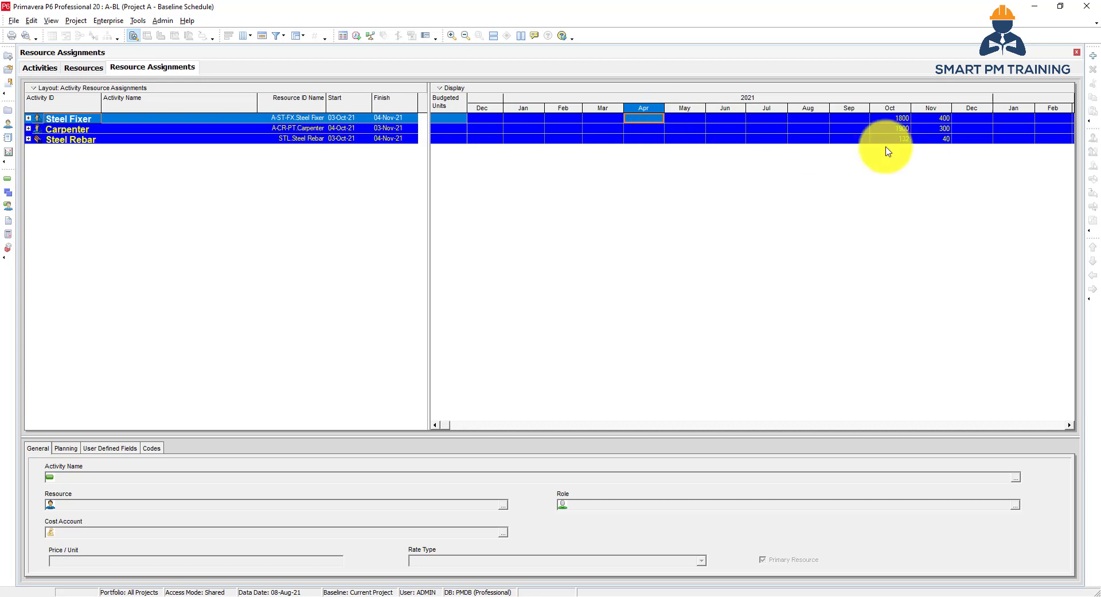
left_click(899, 120)
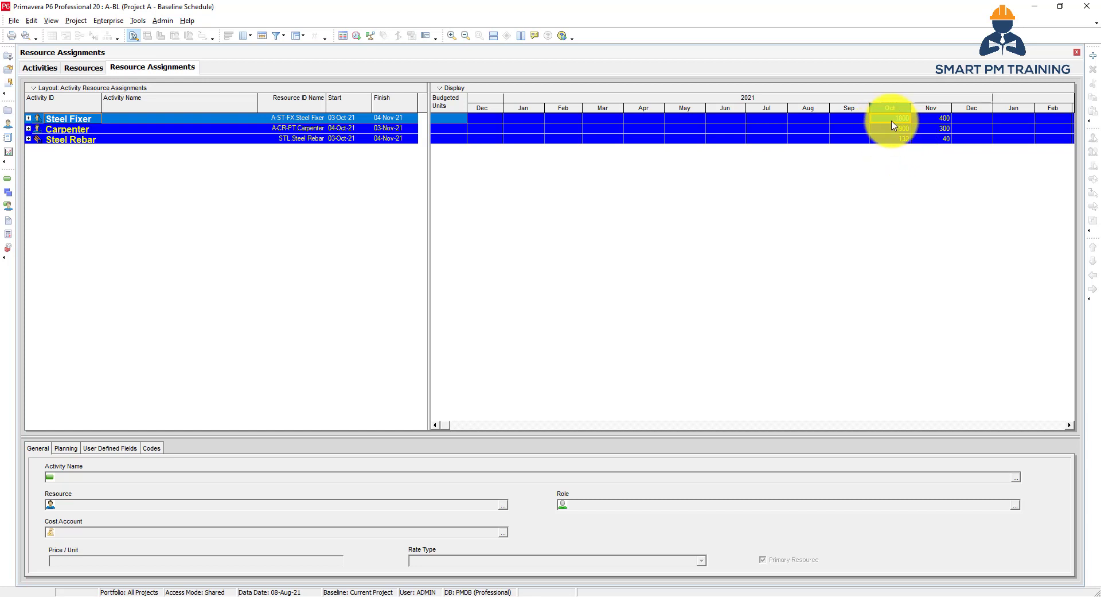
Turn on average calculation in the spreadsheet options, divide the interval totals by 260, and bring October 2021 into view
right_click(455, 105)
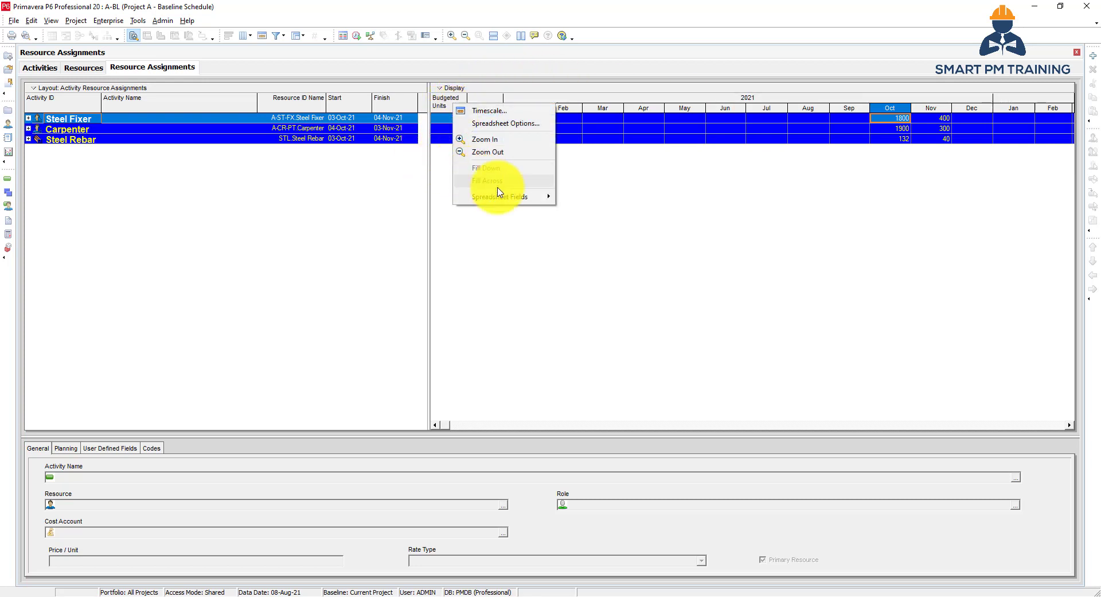
right_click(617, 132)
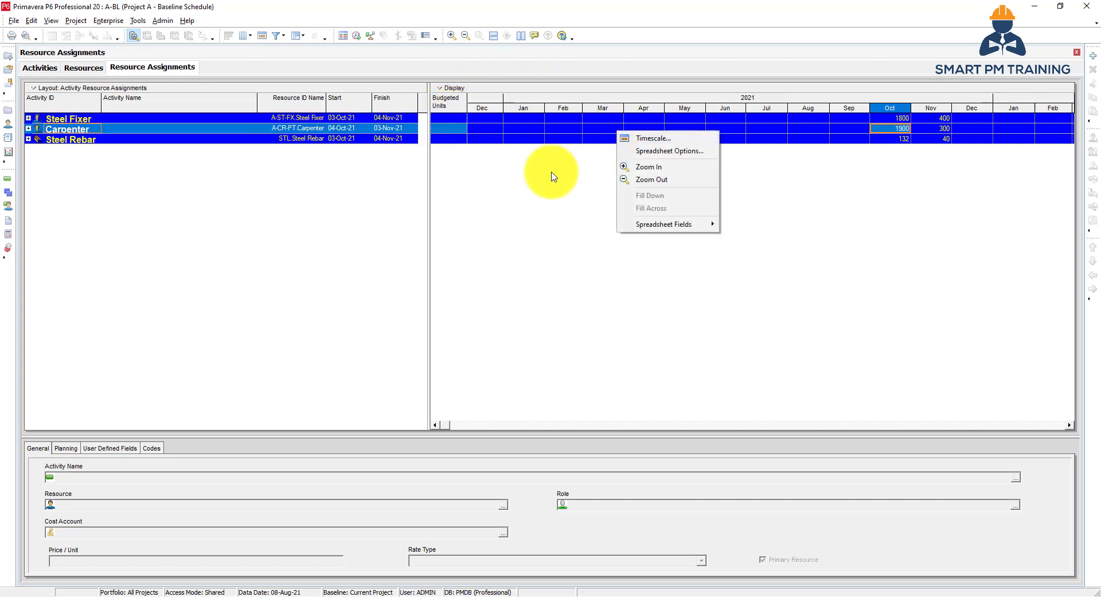
left_click(666, 151)
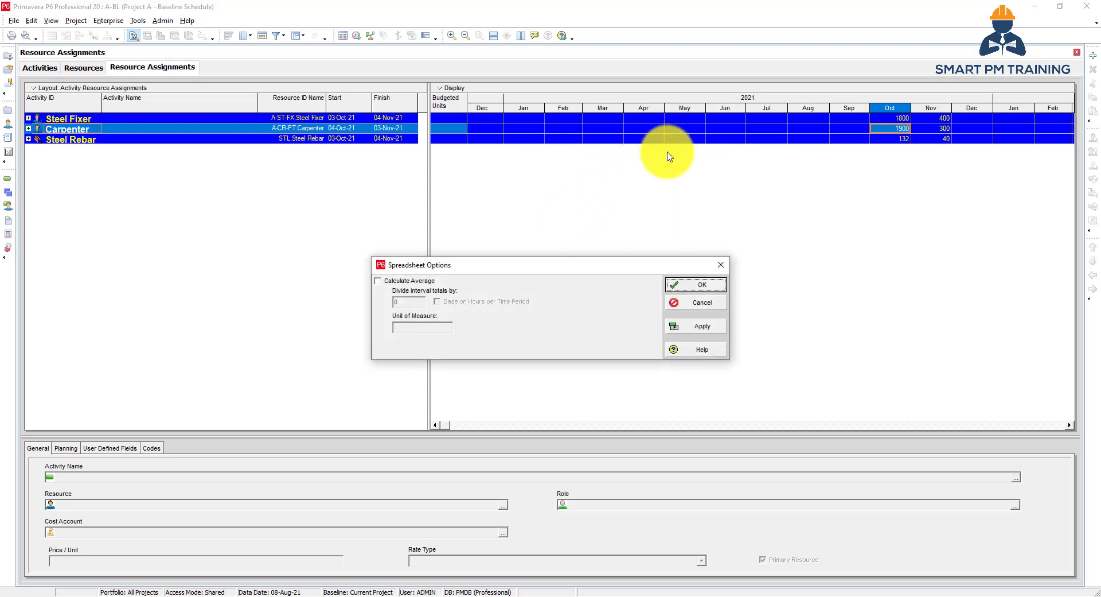
left_click(420, 281)
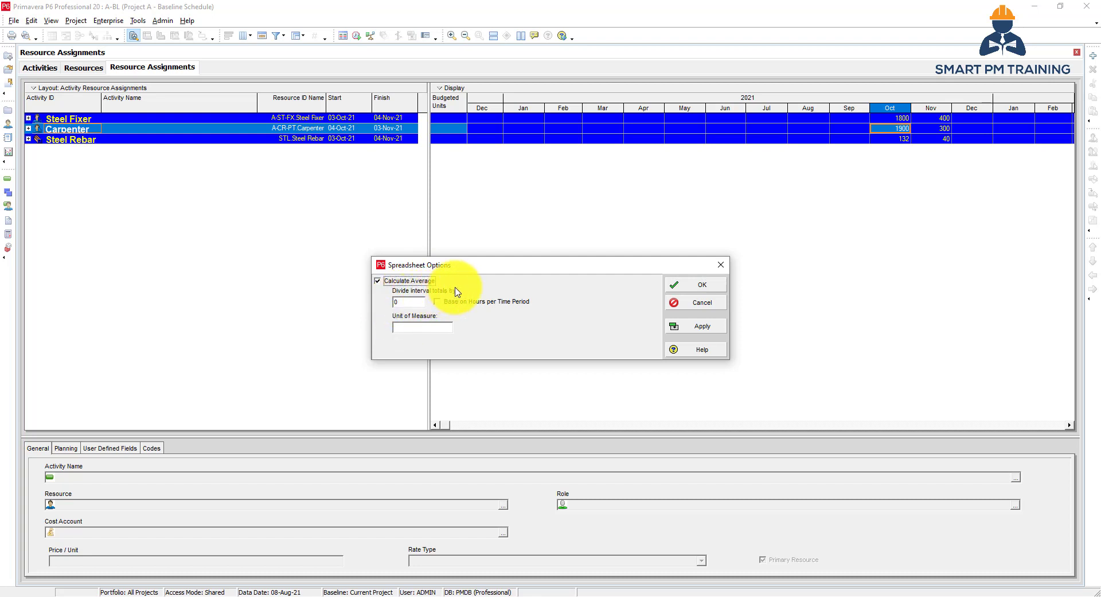
double_click(413, 301)
type("26")
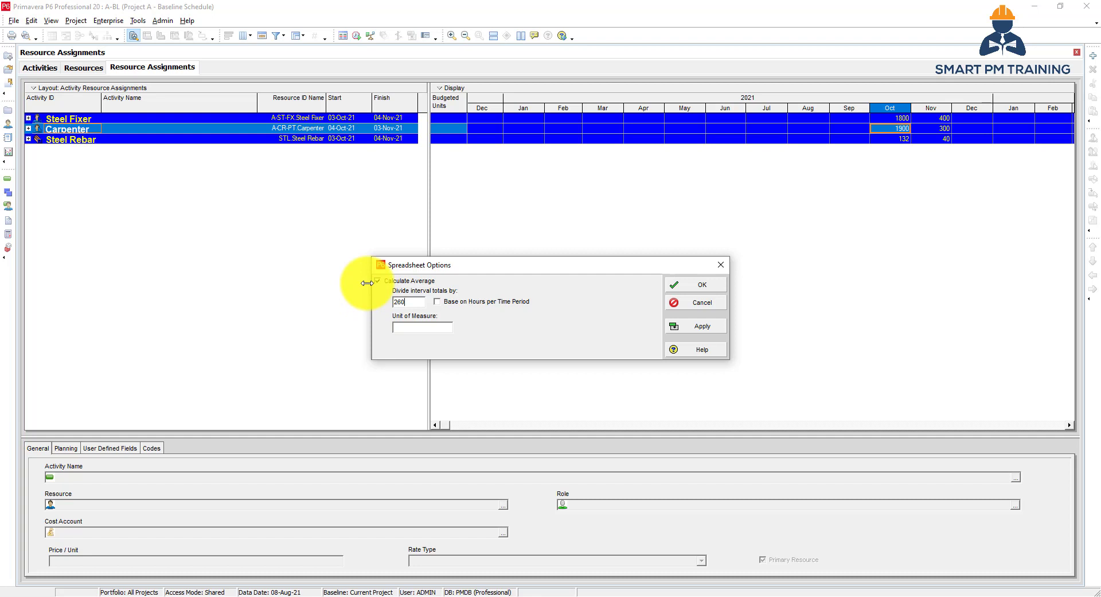
left_click(377, 280)
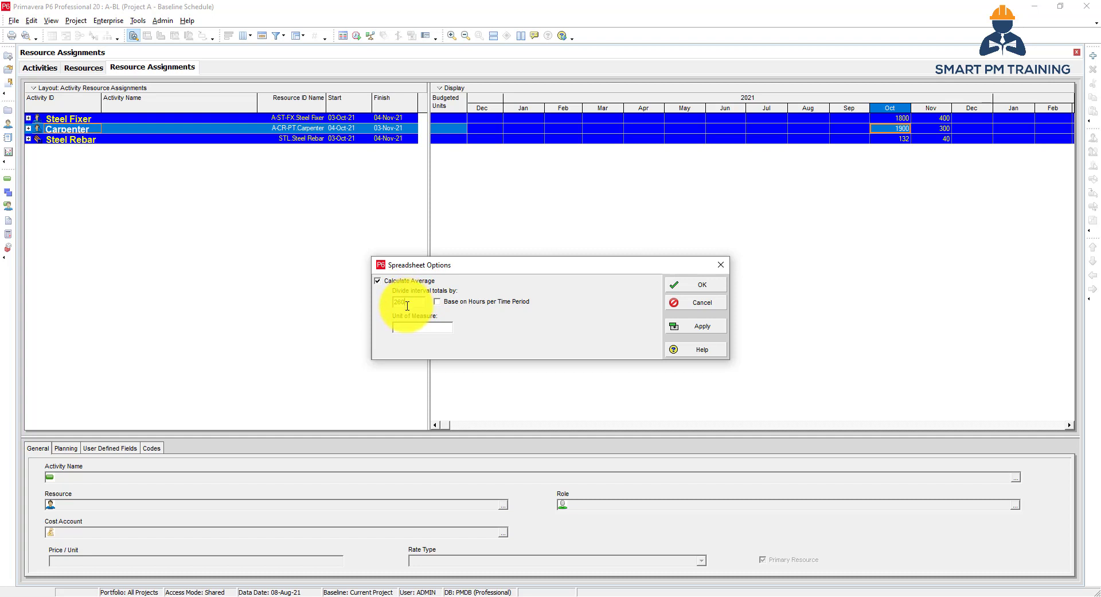
left_click(700, 327)
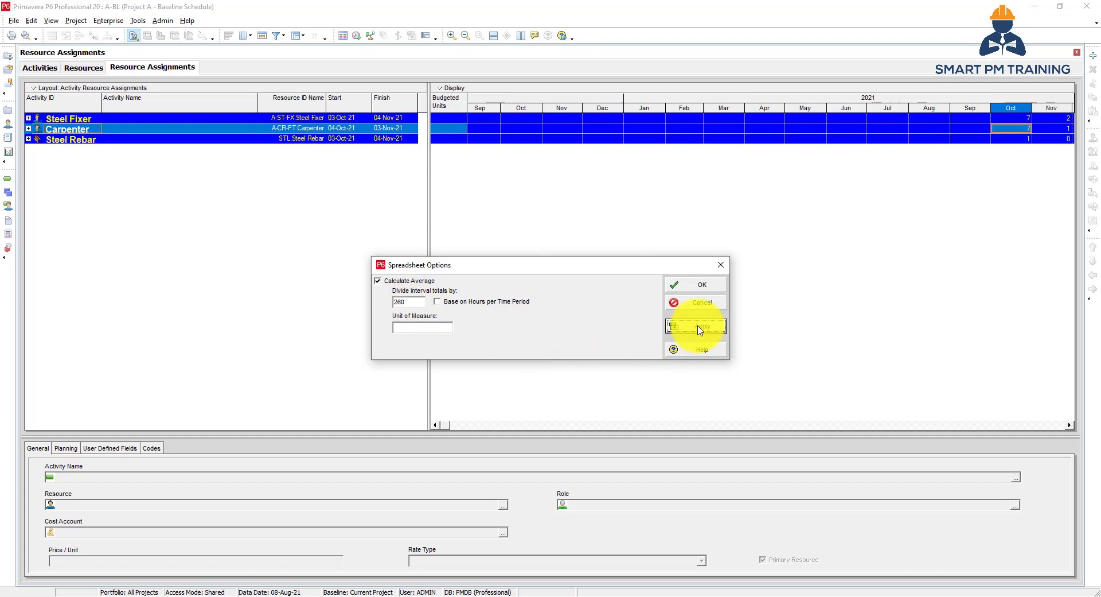
left_click(702, 284)
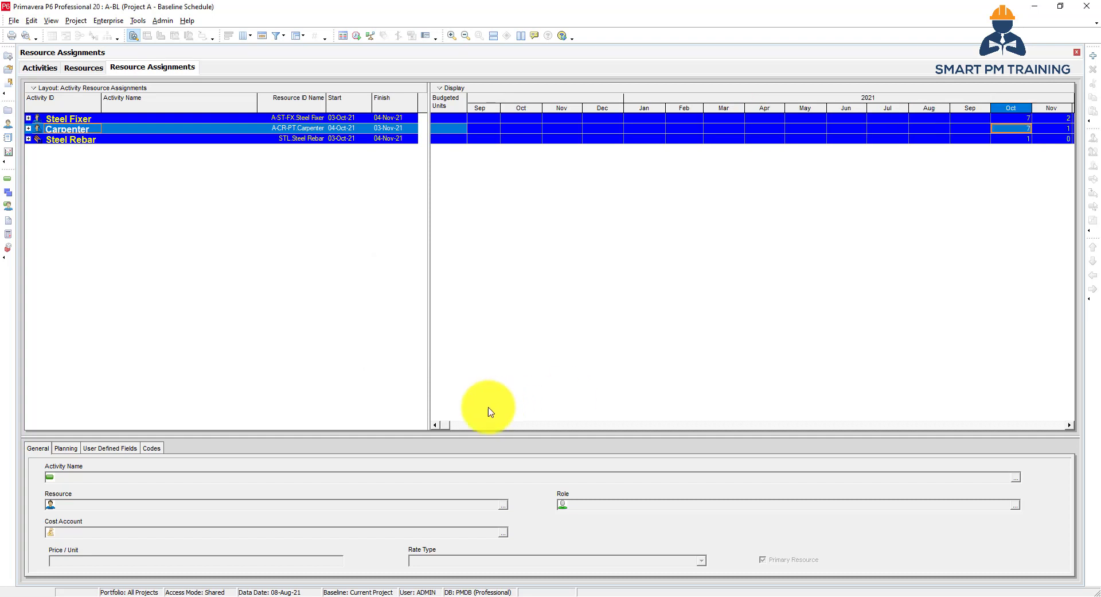
left_click(451, 427)
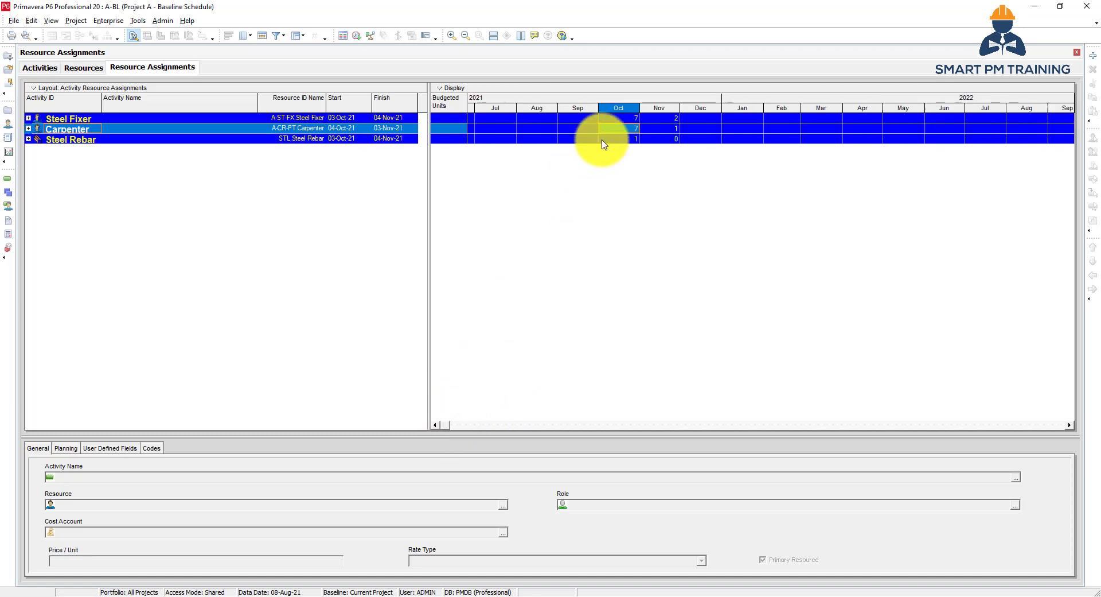
Check the averaged budgeted units of the Steel Fixer in October and November 2021
left_click(627, 119)
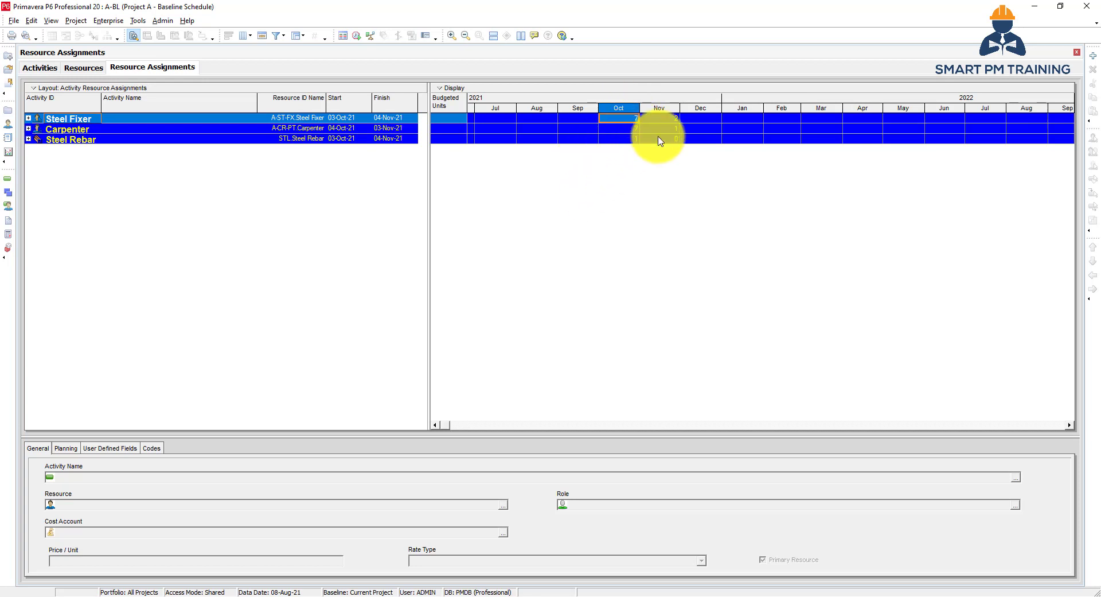
left_click(661, 118)
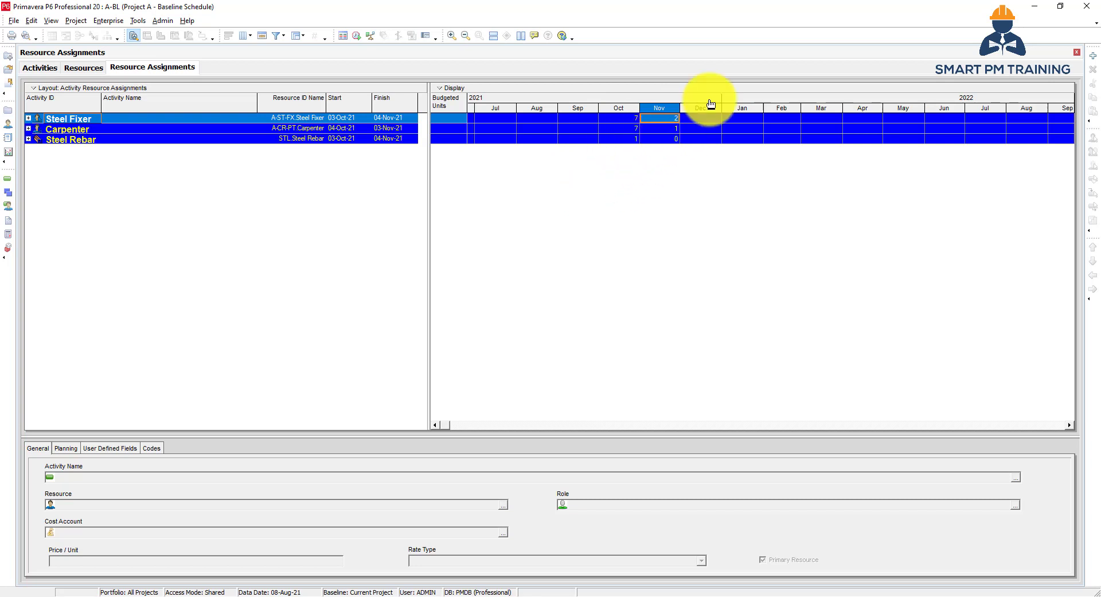
left_click(611, 120)
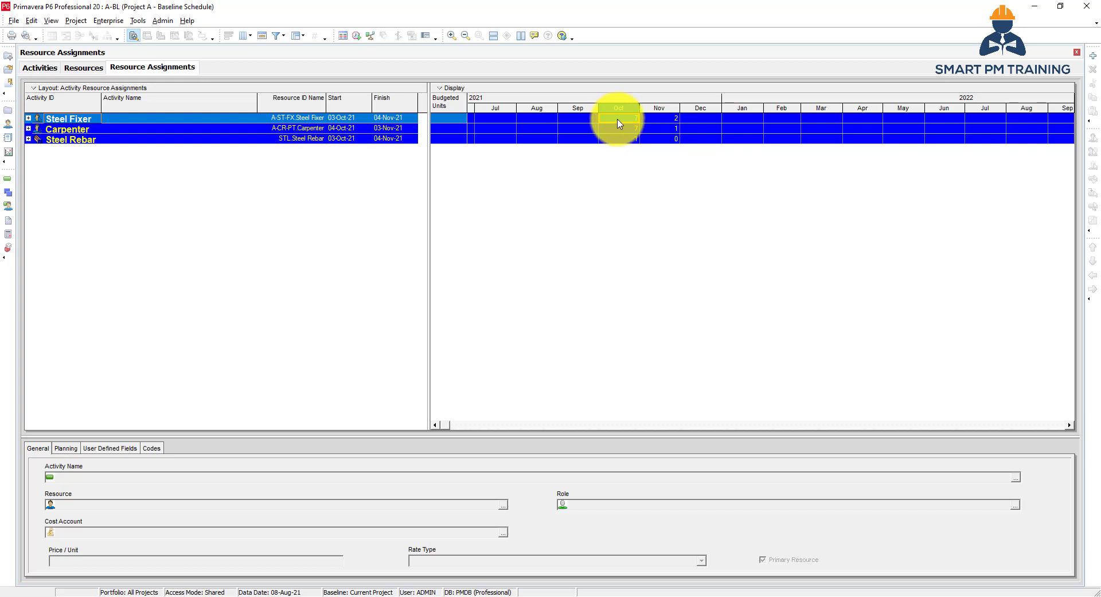
left_click(628, 119)
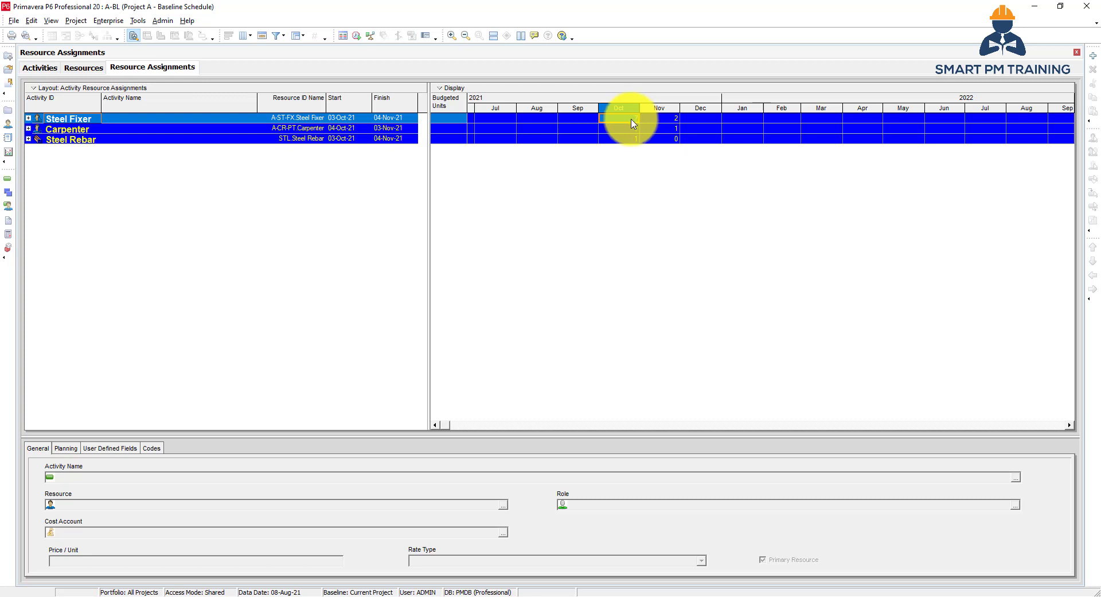
Turn off average calculation in the spreadsheet options to show the monthly total budgeted units
right_click(633, 123)
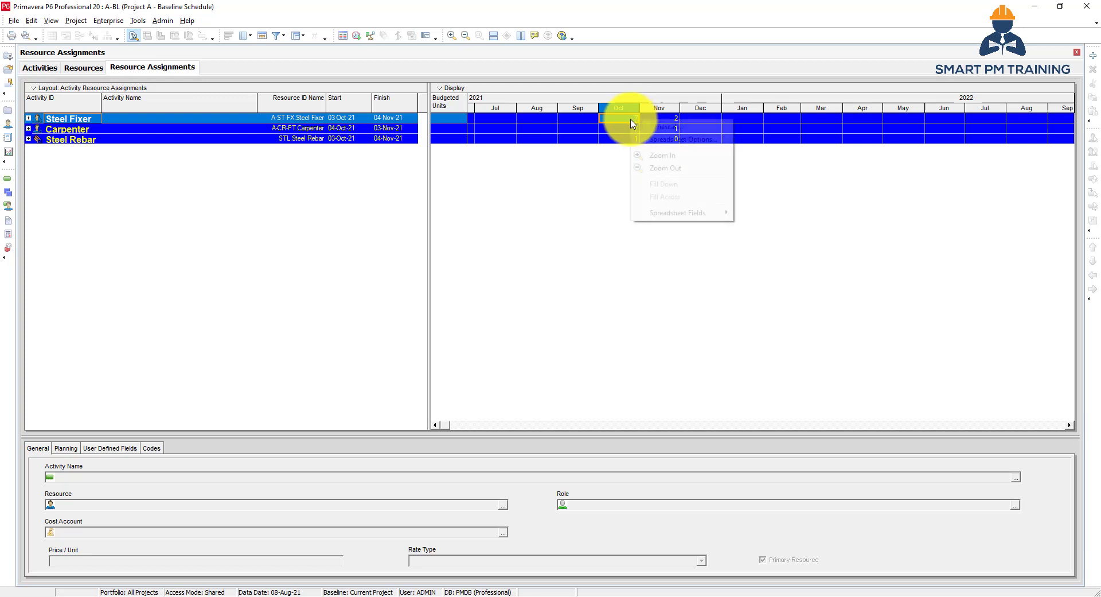
left_click(671, 140)
left_click(417, 281)
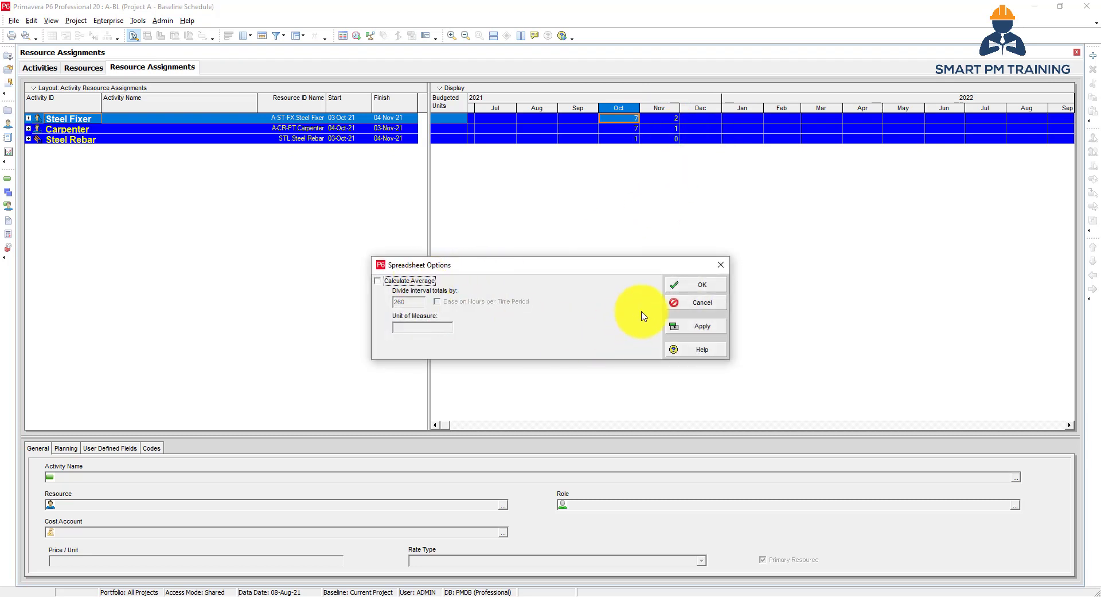
left_click(685, 286)
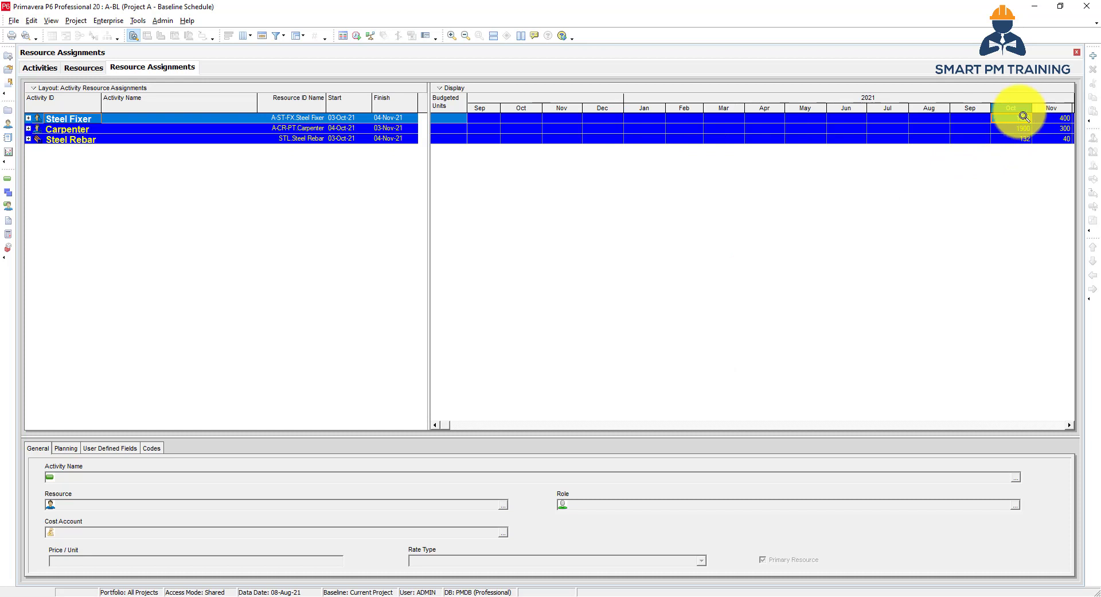
Turn average calculation back on in the spreadsheet options, keeping the interval totals divided by 260
right_click(442, 111)
left_click(492, 128)
left_click(422, 282)
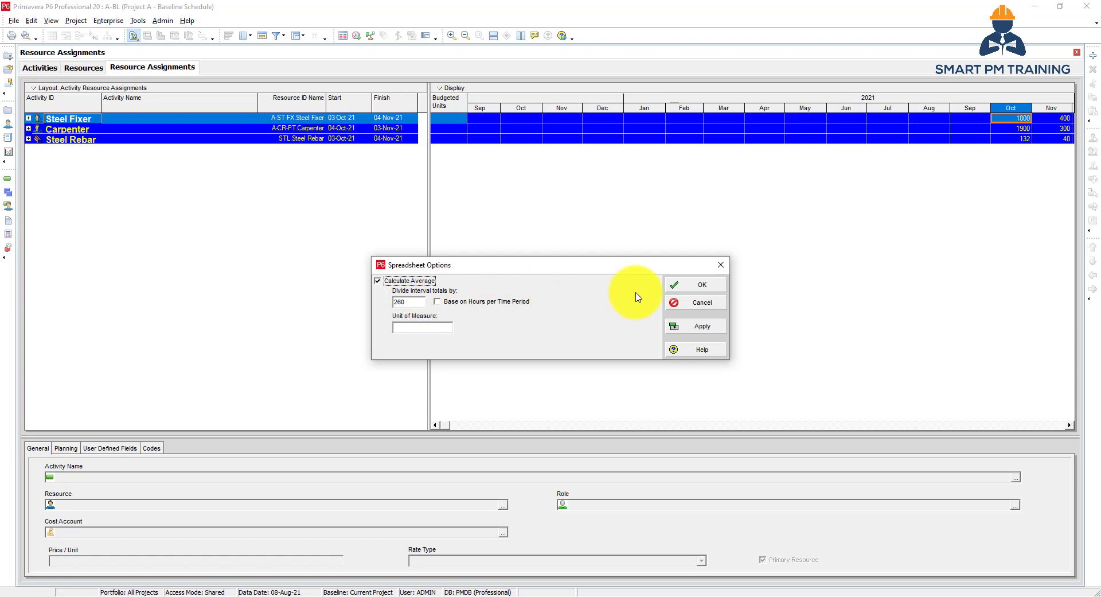
left_click(697, 285)
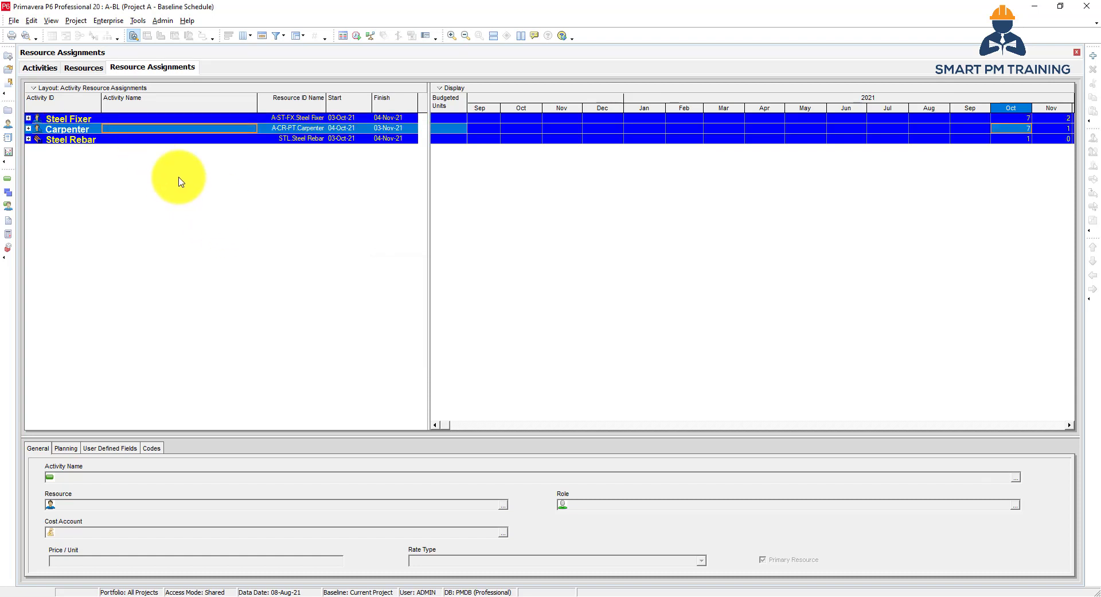